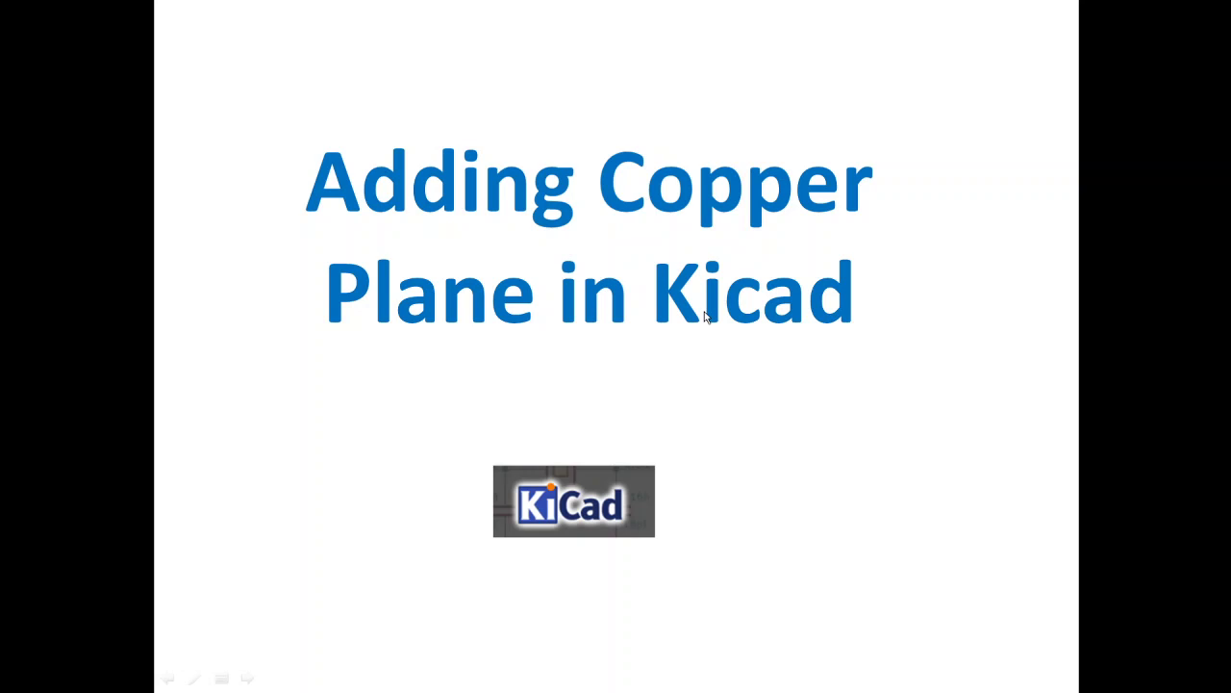
Exit the PowerPoint slide show and bring the led.kicad_pcb layout in Pcbnew to the front.
key(Escape)
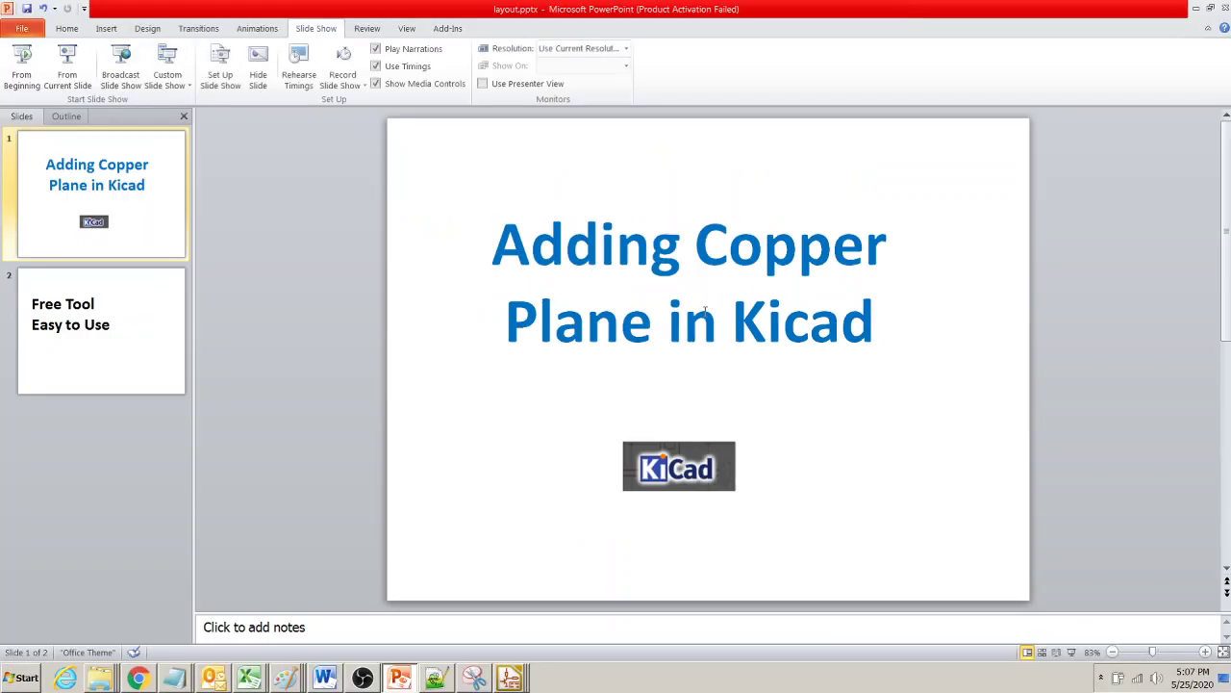
click(512, 679)
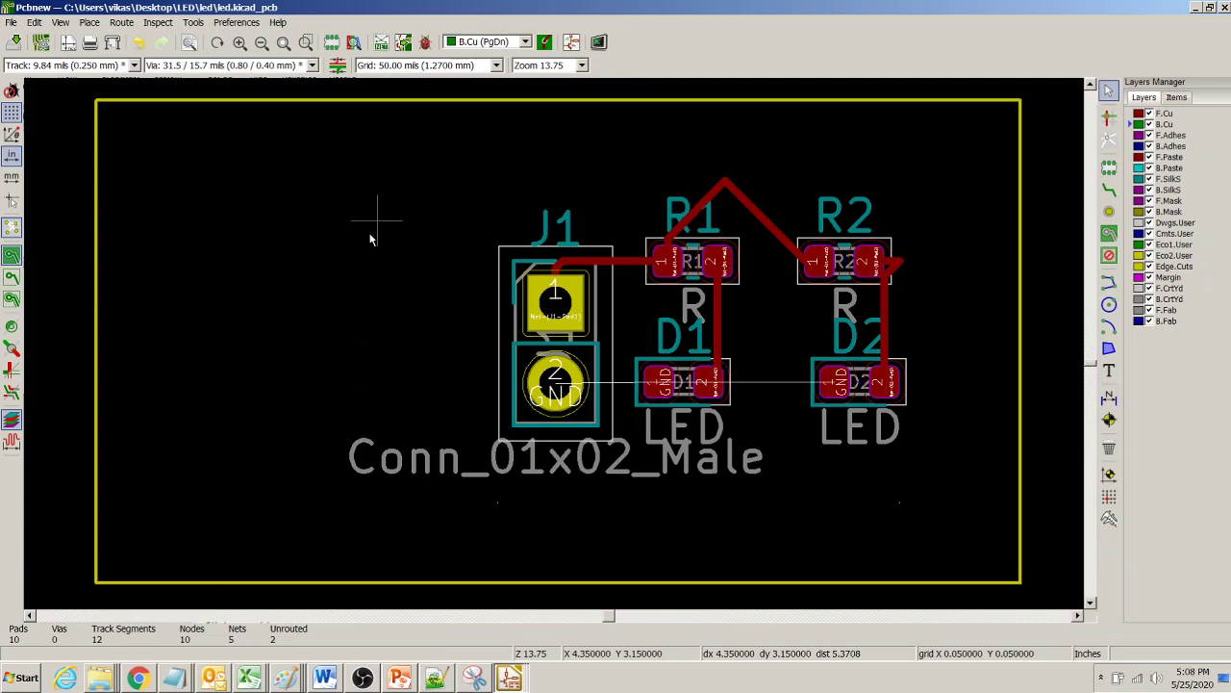
click(475, 678)
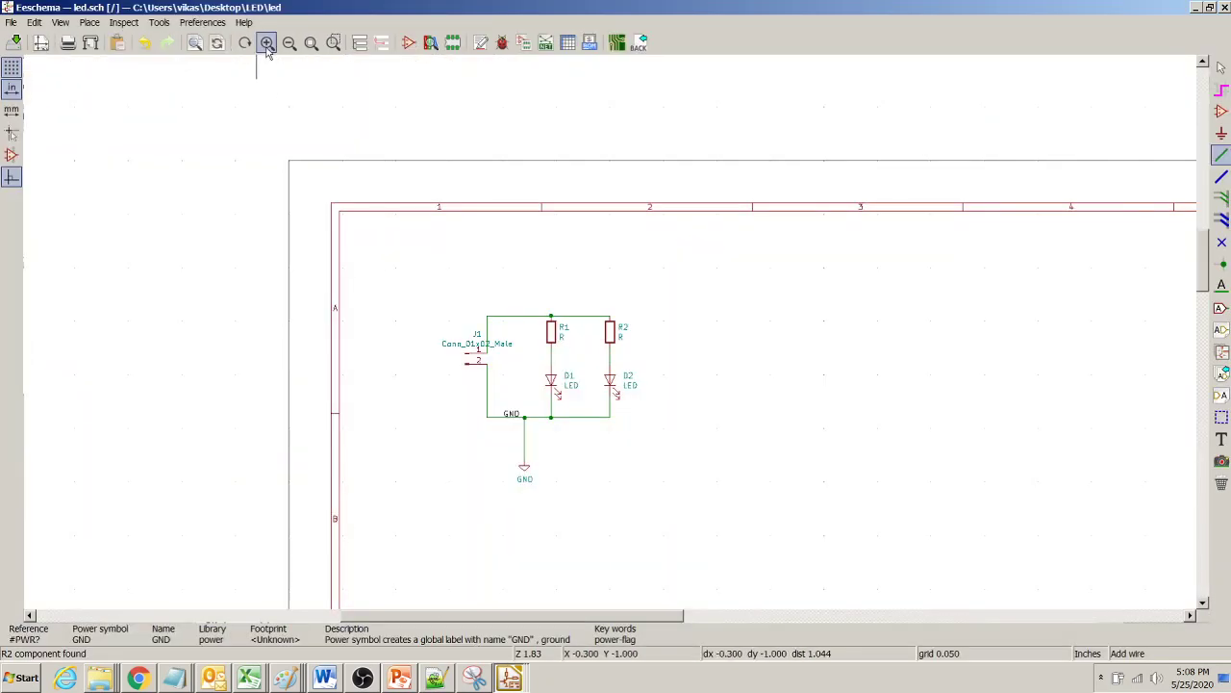
click(267, 44)
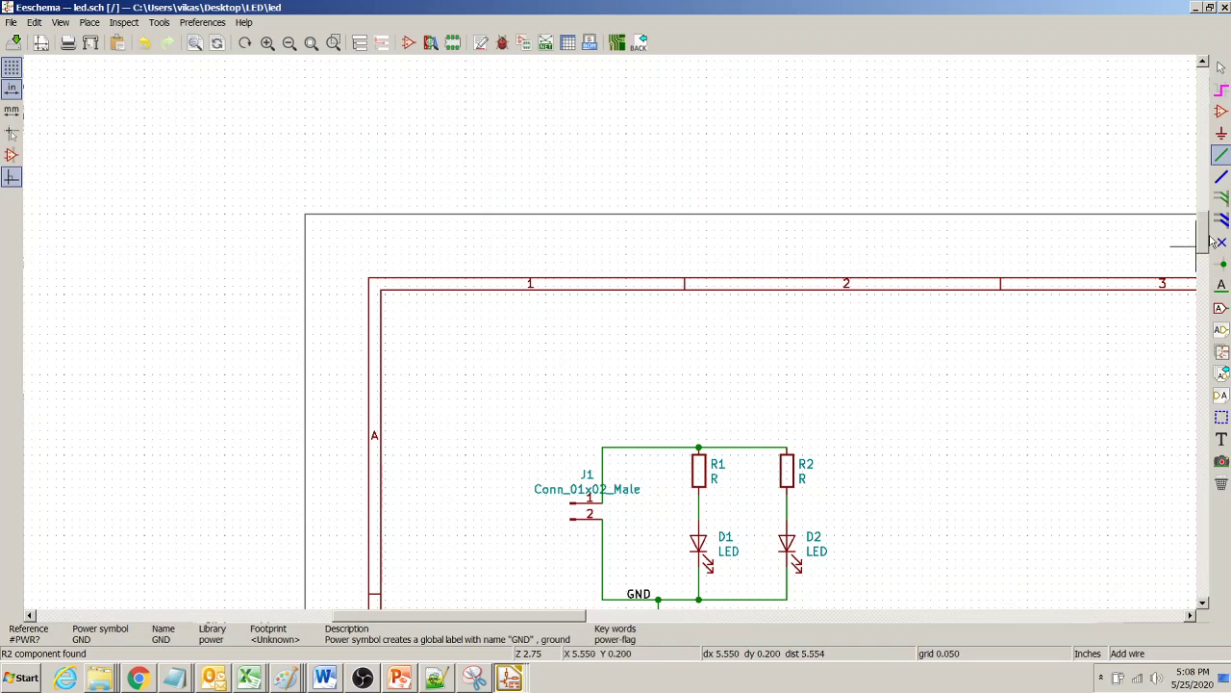
drag(1208, 261, 1204, 289)
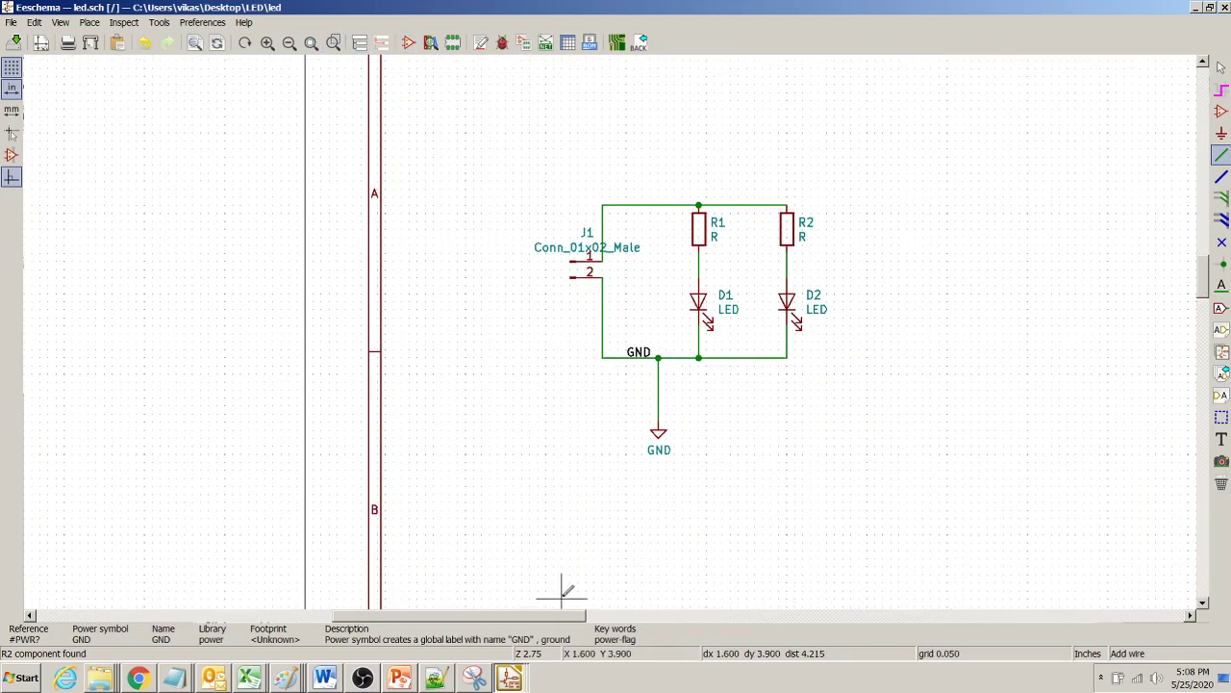
drag(556, 620, 591, 622)
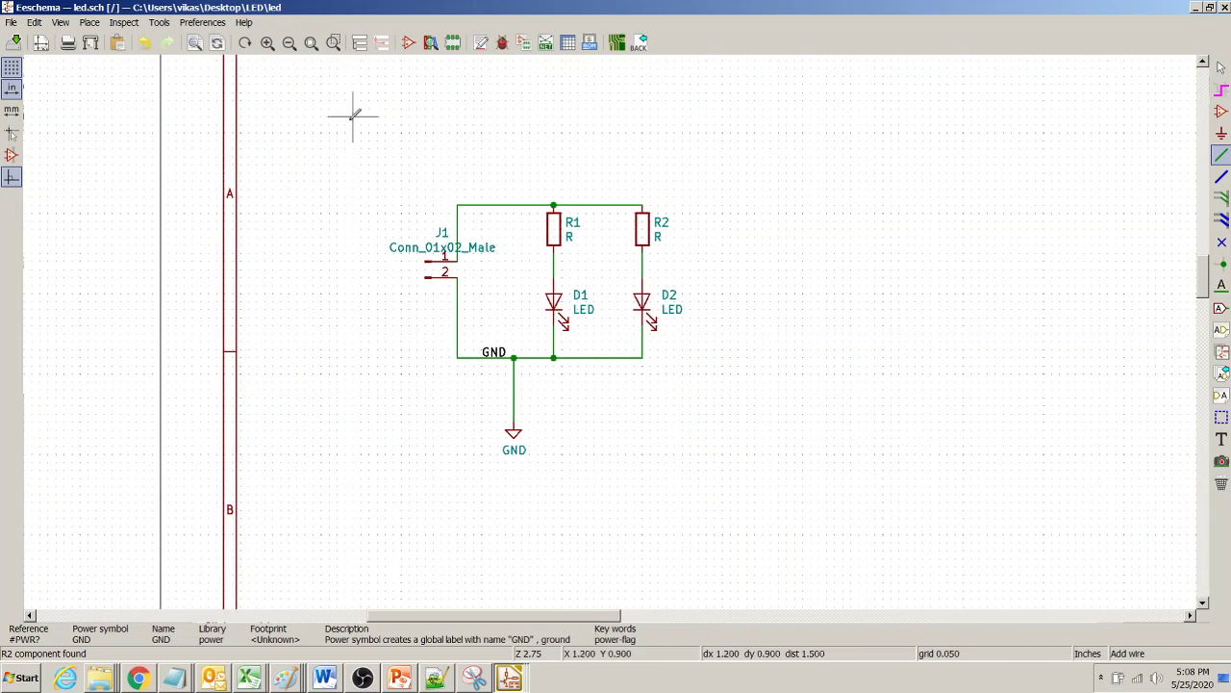
click(268, 44)
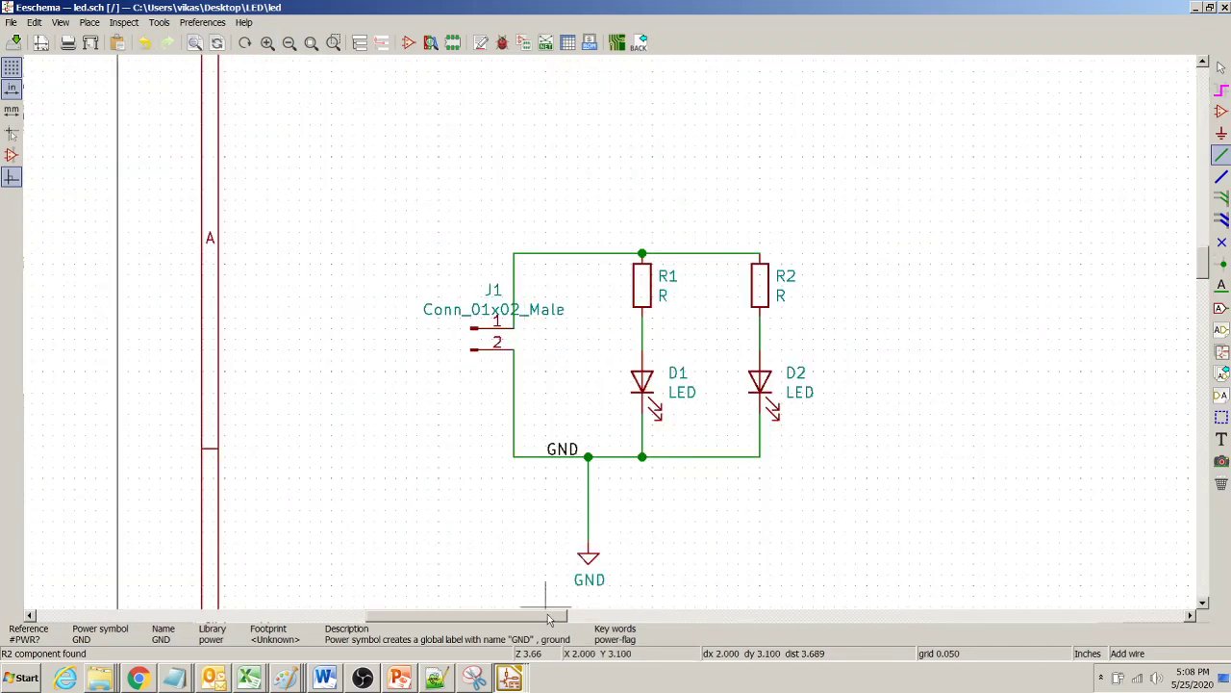
drag(552, 620, 580, 621)
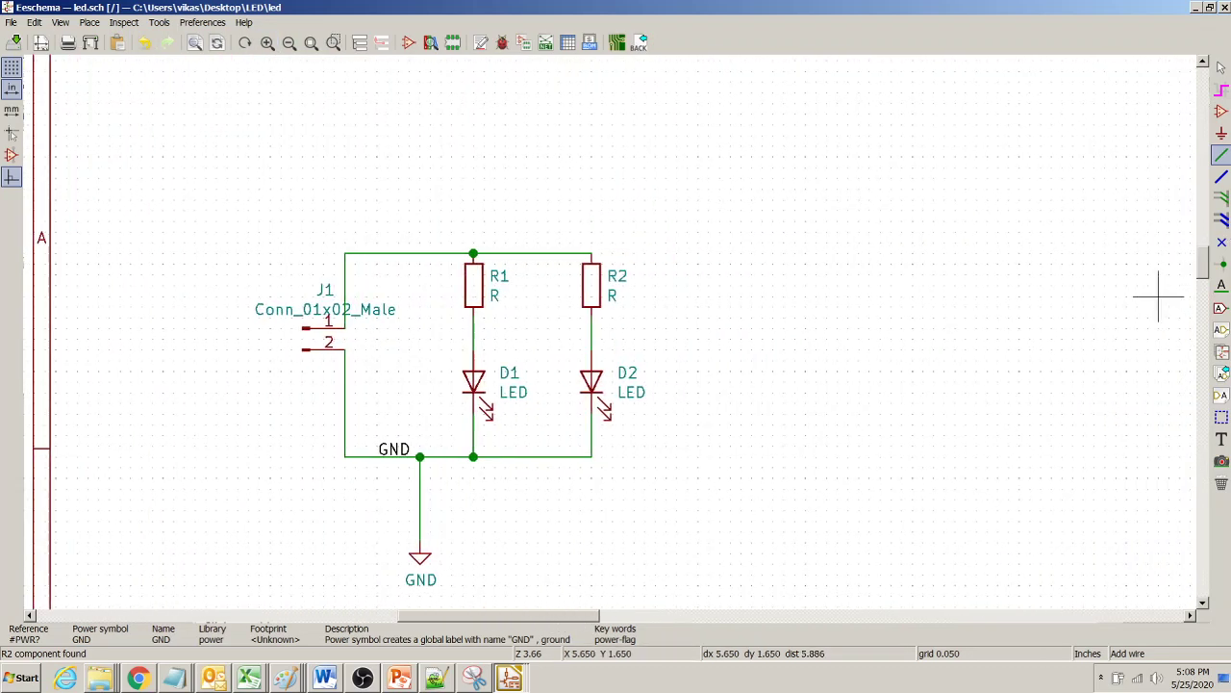
drag(1203, 276, 1202, 288)
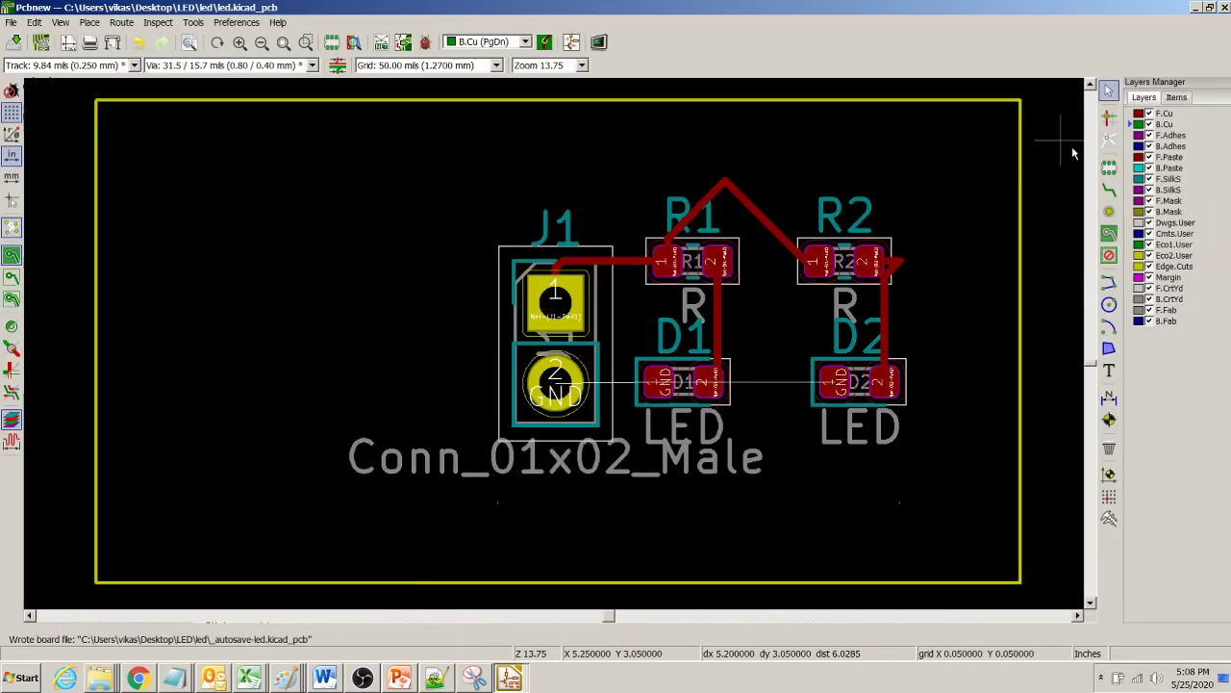
Route a GND track on F.Cu from D2 pad 1 to D1 pad 1.
click(1109, 189)
click(835, 383)
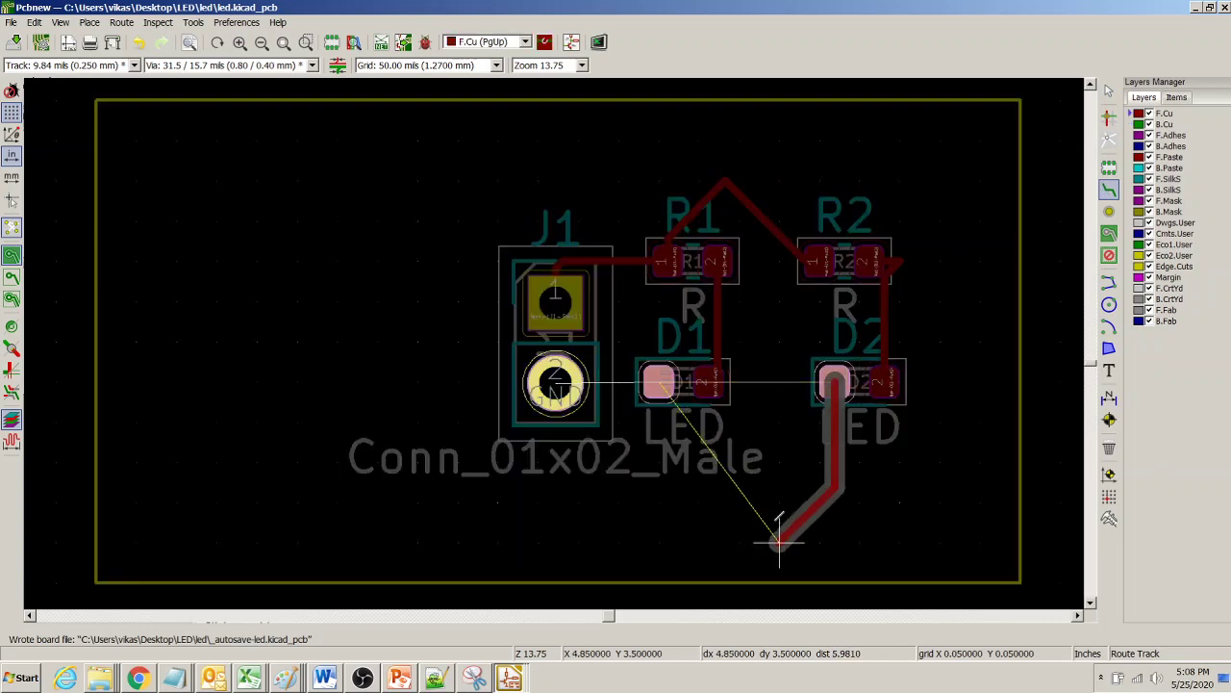
click(779, 462)
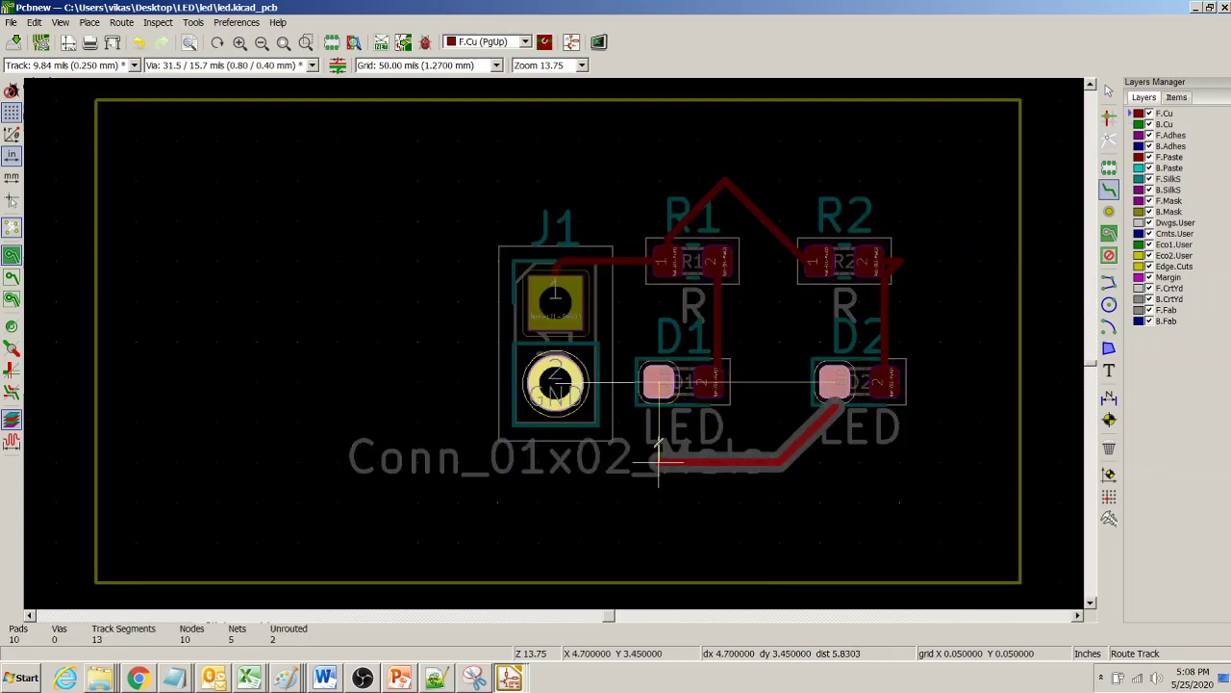
click(660, 383)
Continue the GND track from D1 through a via to J1 pad 2 on B.Cu.
click(658, 383)
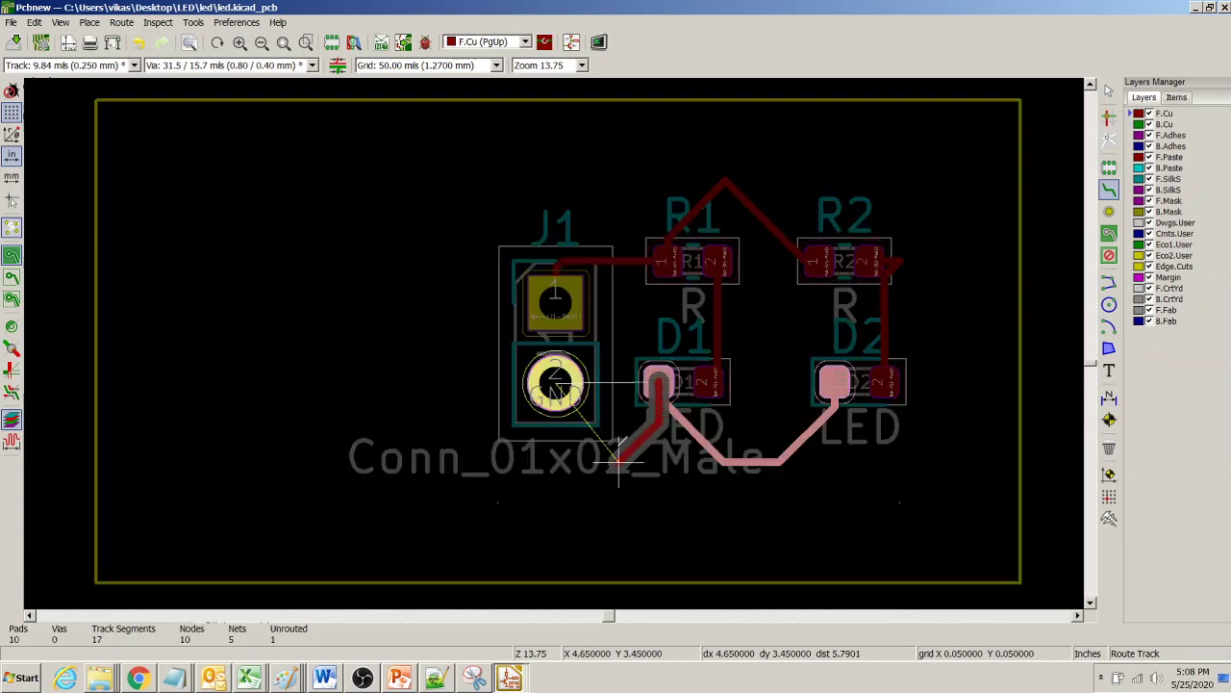
right_click(620, 448)
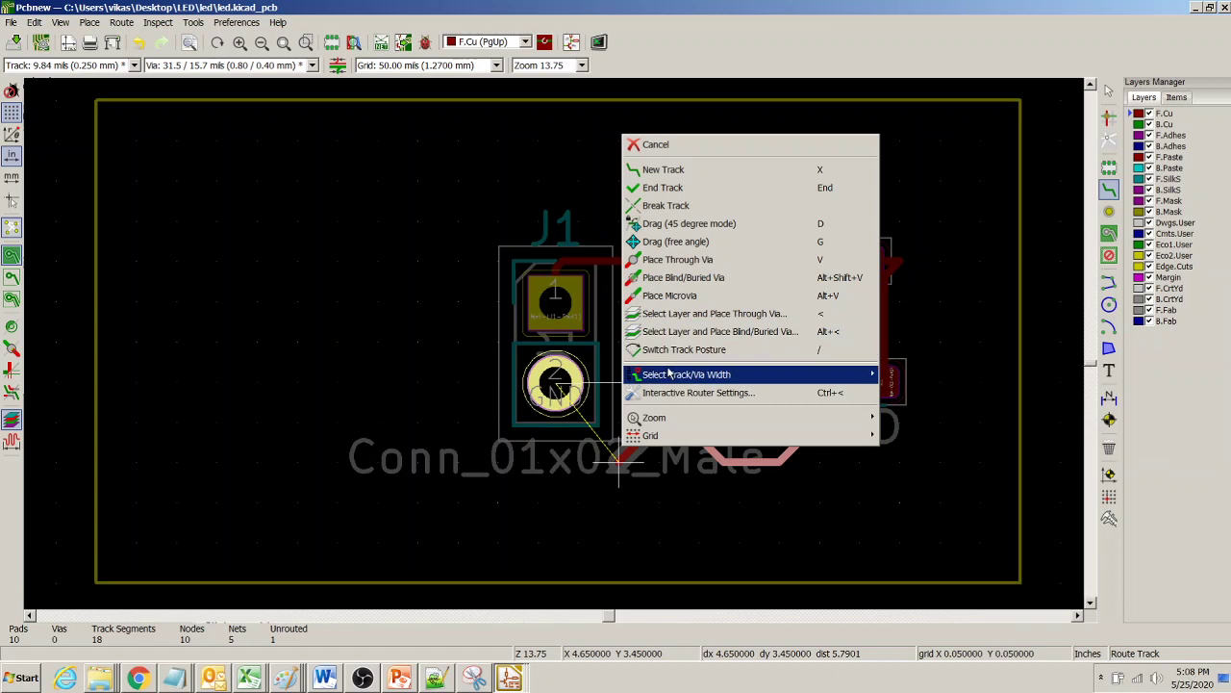
click(673, 262)
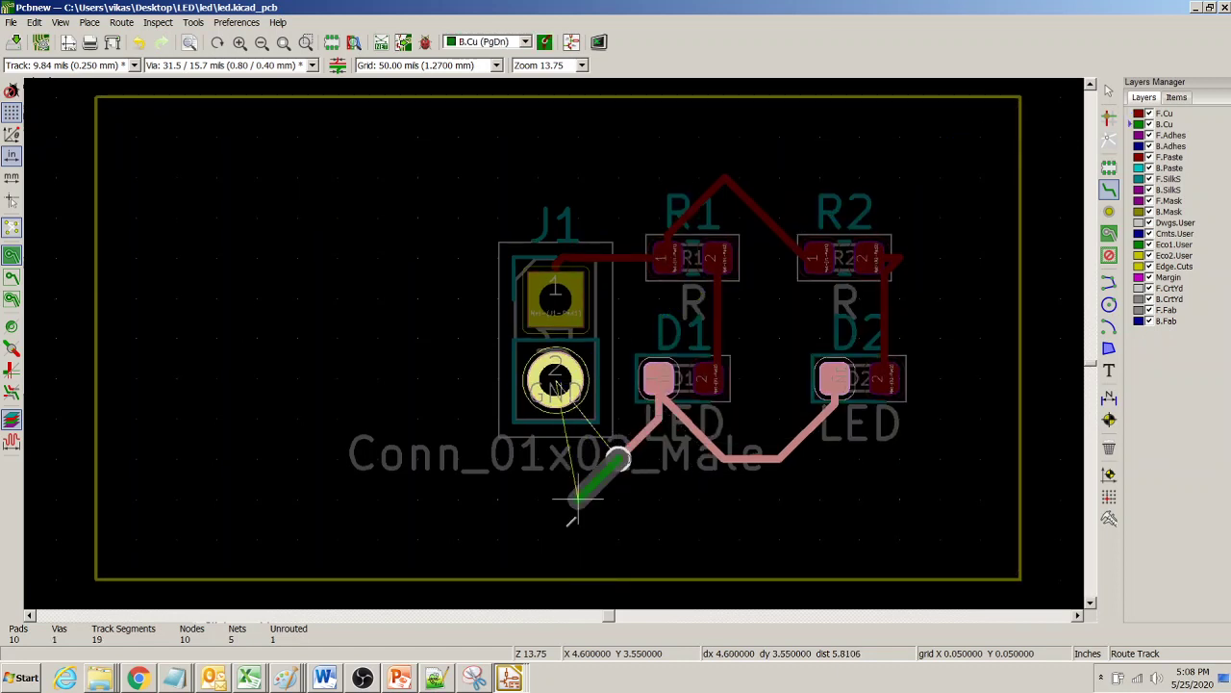
click(617, 459)
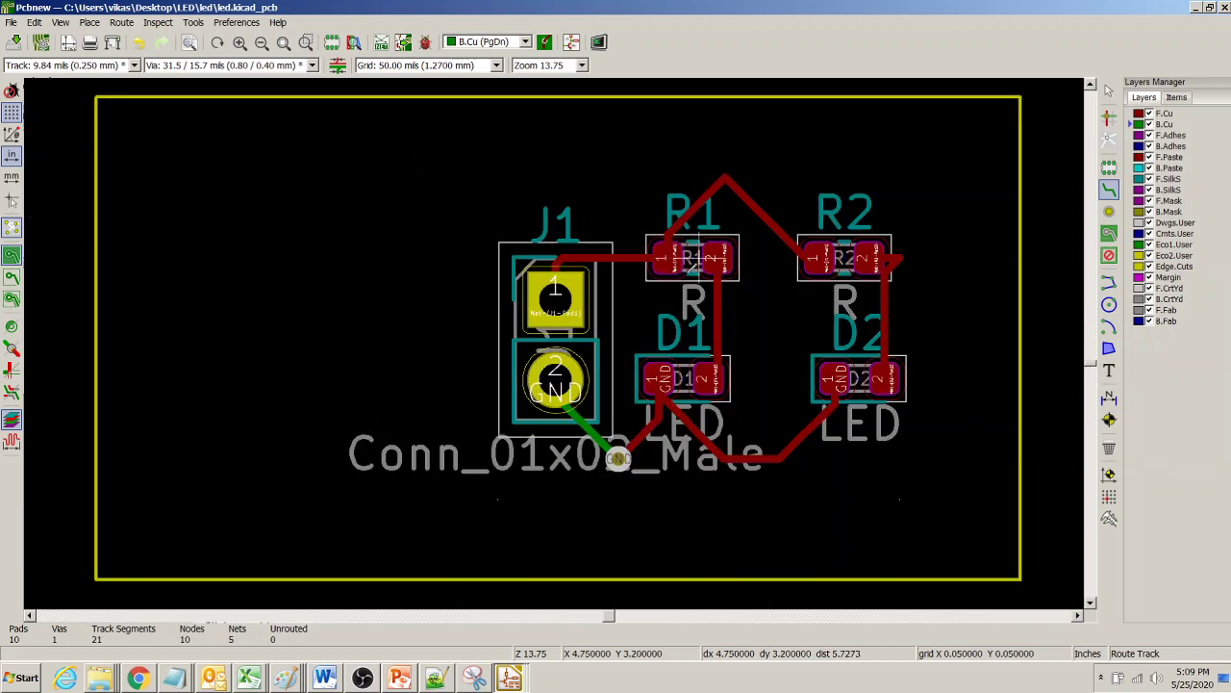
click(782, 460)
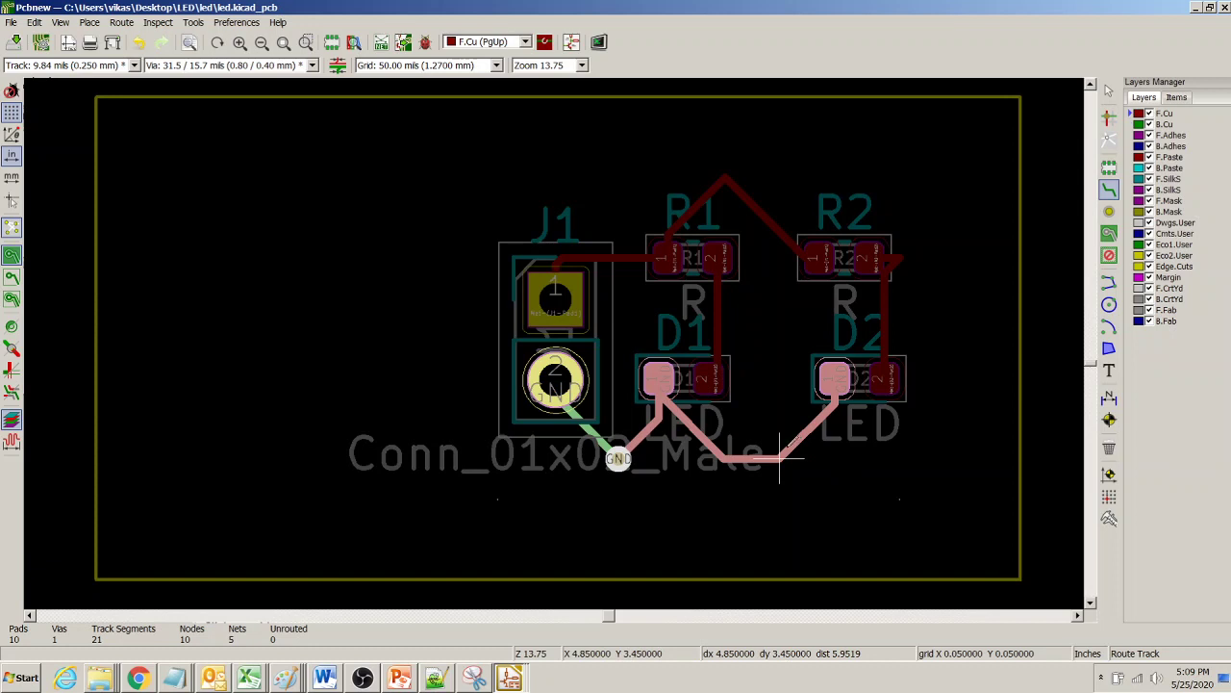
key(Escape)
click(1110, 91)
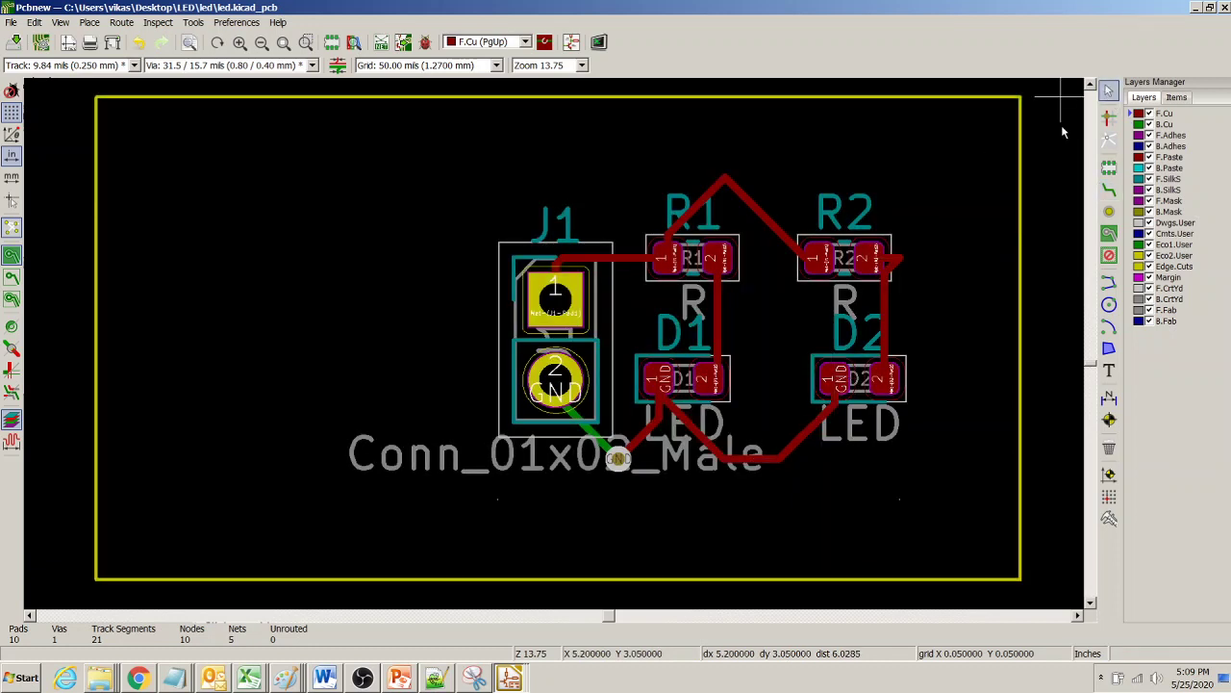
Delete the diagonal and horizontal GND tracks near D2.
click(819, 433)
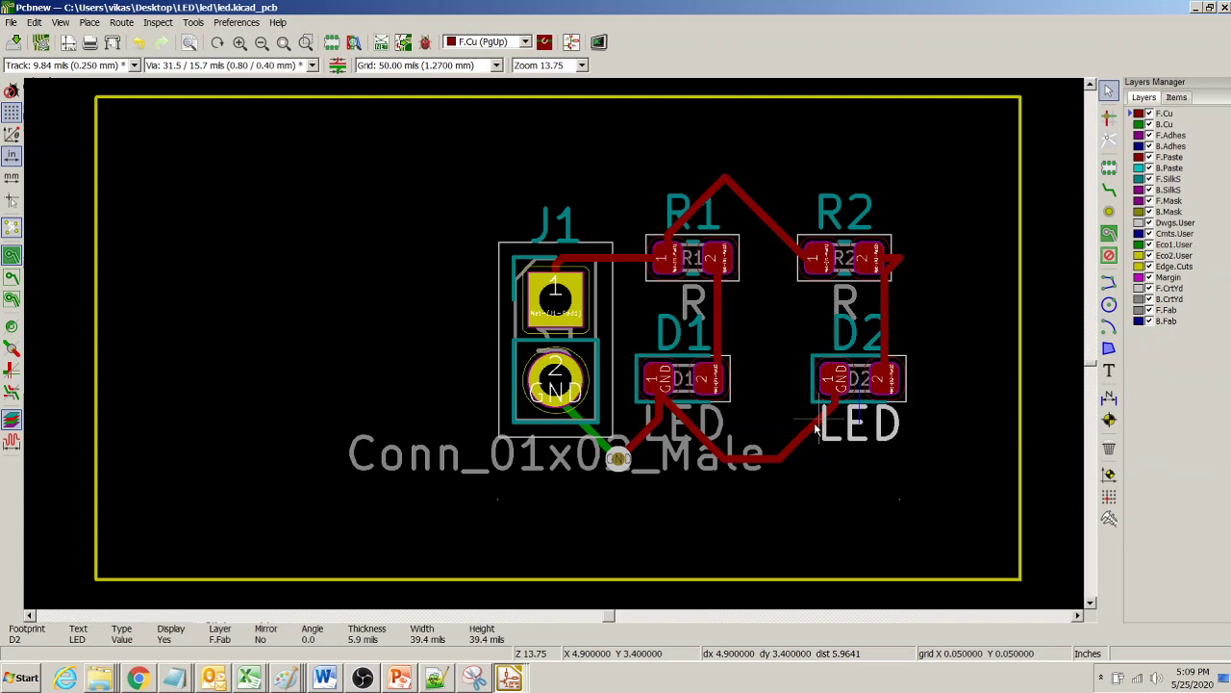
click(798, 443)
key(Delete)
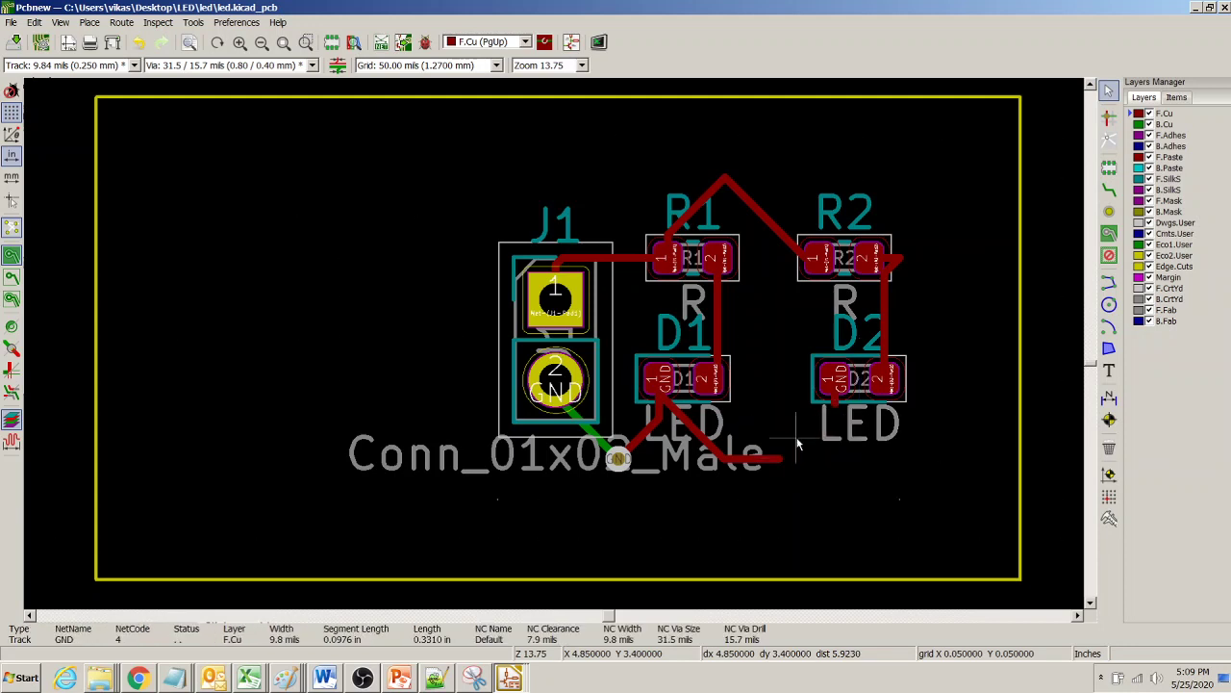
click(836, 404)
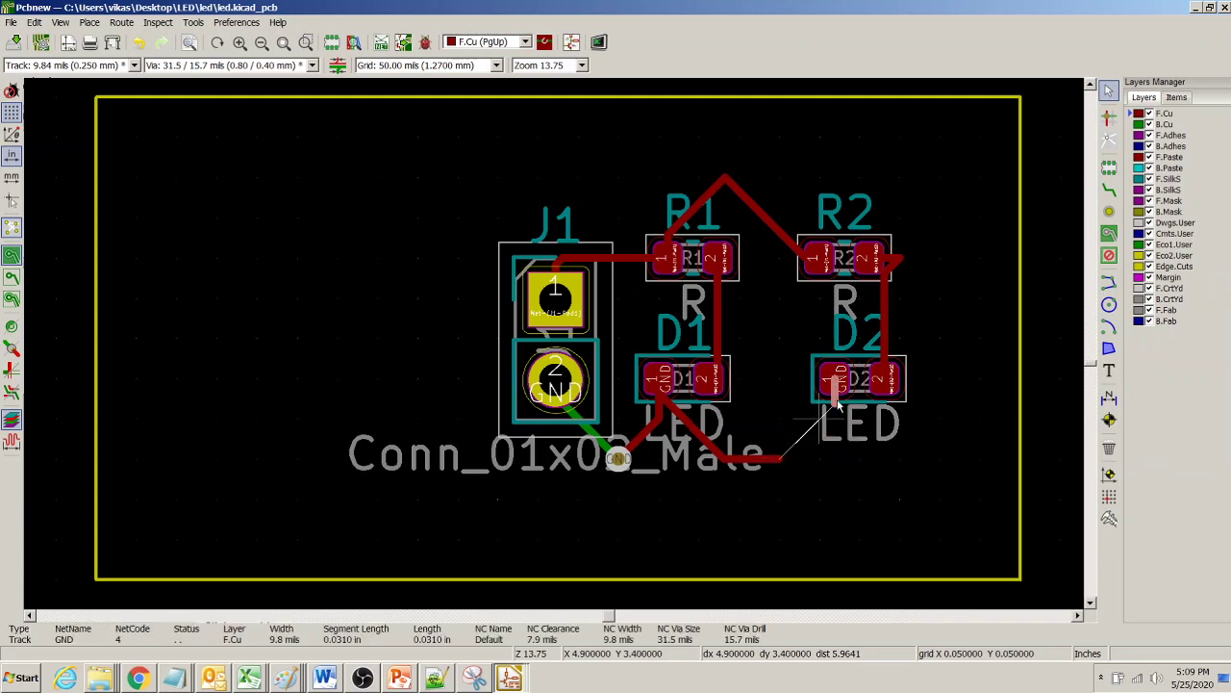
click(781, 460)
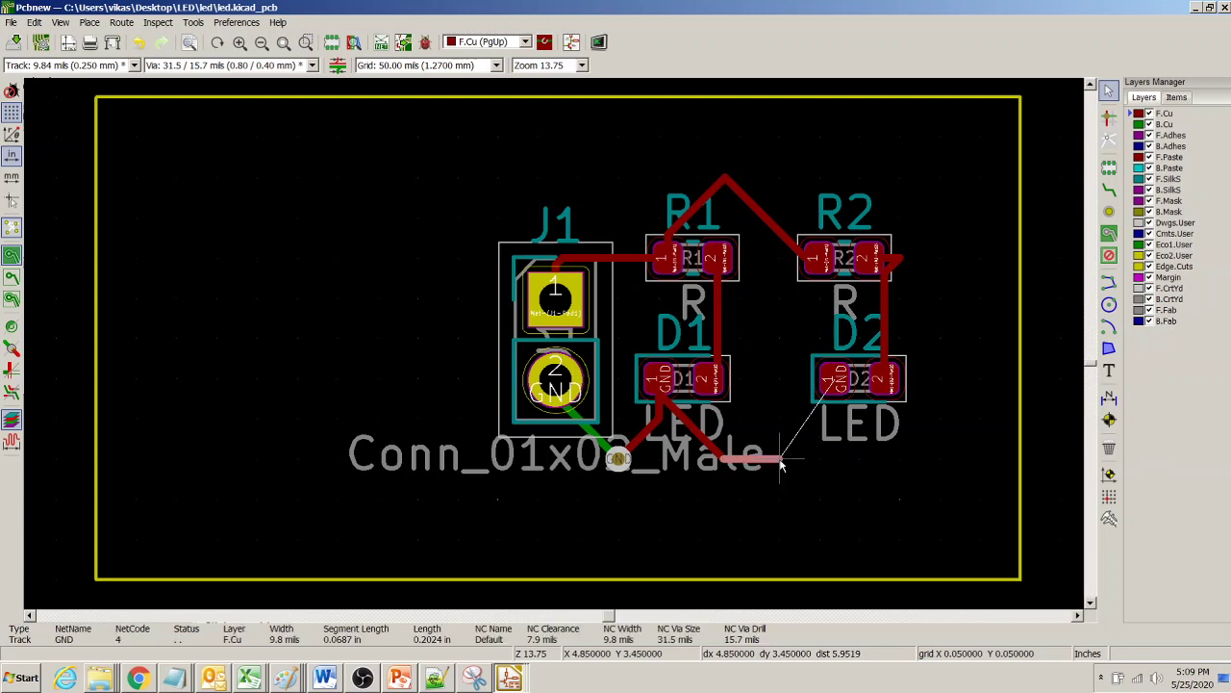
key(Delete)
Delete the GND track segments near and directly under D1.
click(673, 409)
key(Escape)
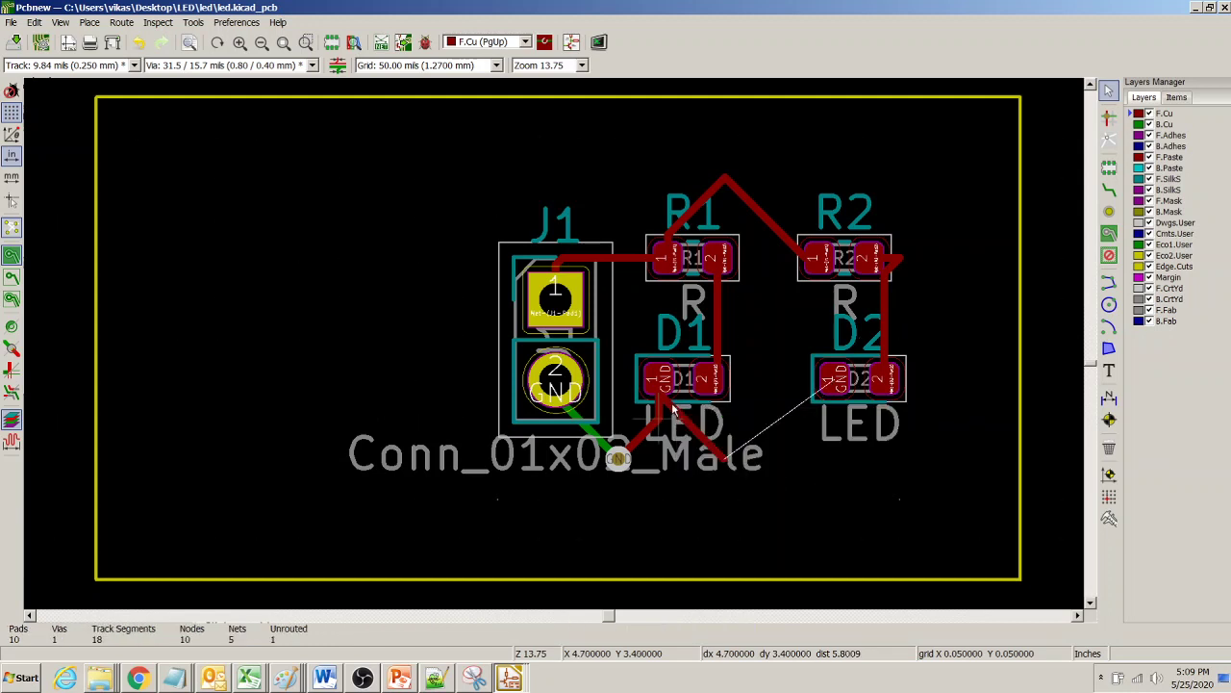
click(673, 409)
click(760, 432)
key(Delete)
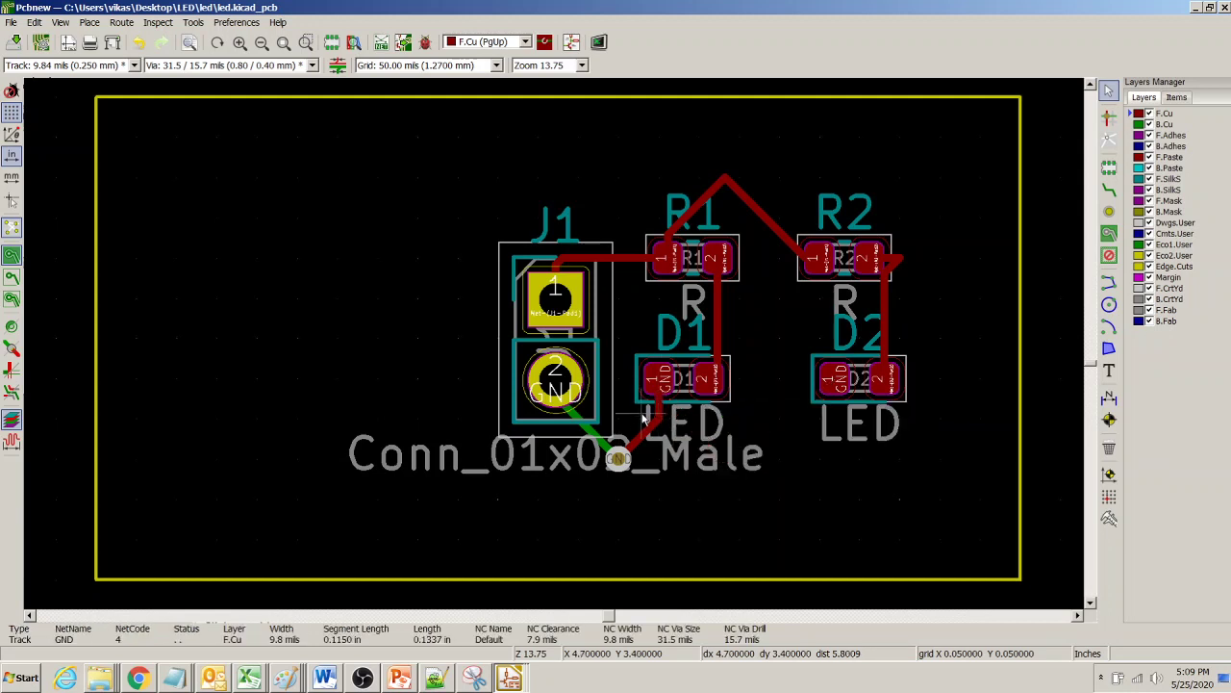
click(658, 397)
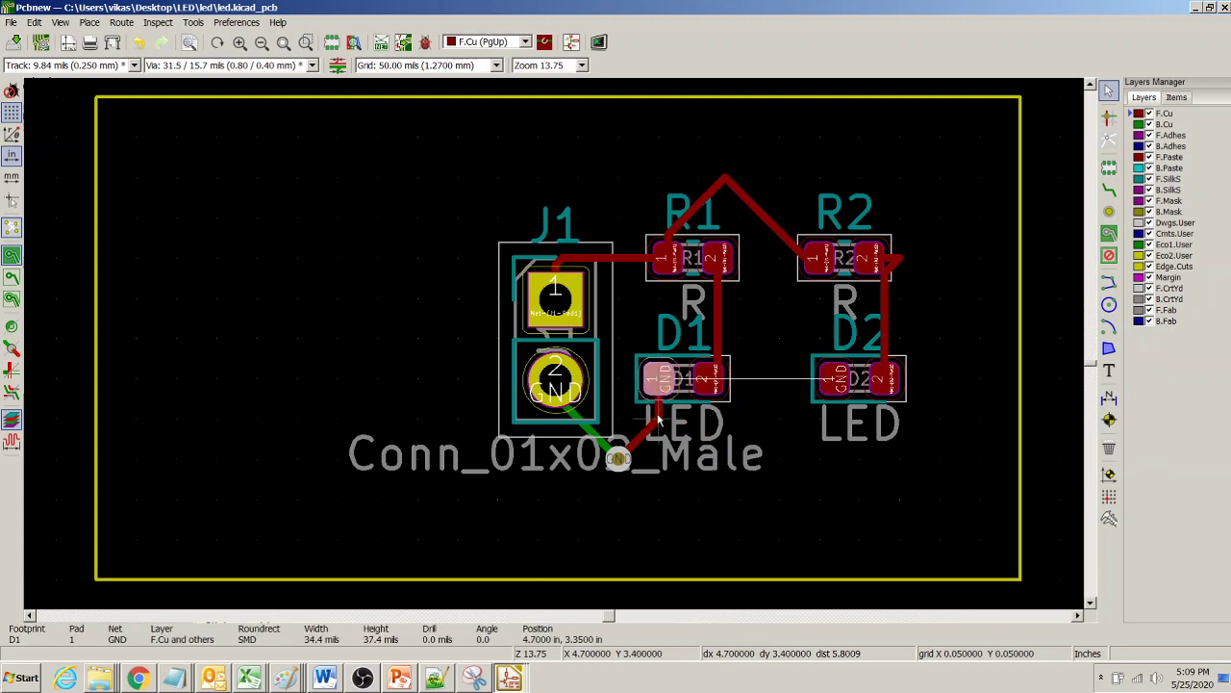
click(660, 411)
key(Delete)
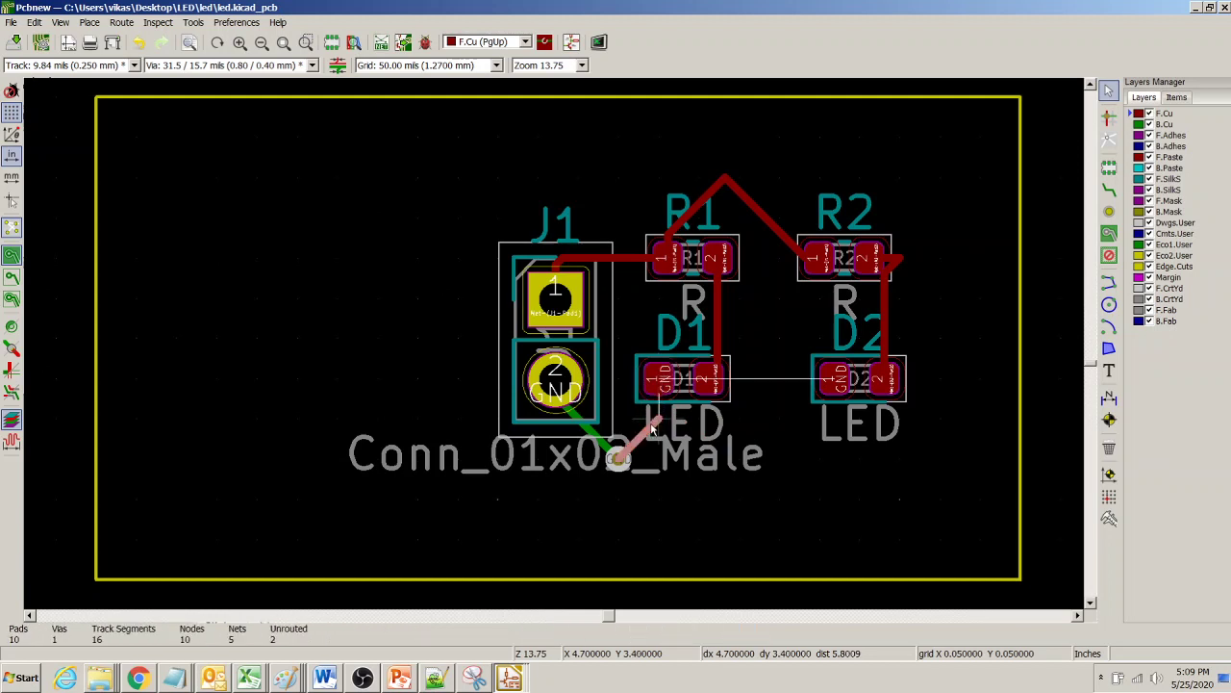
Delete the diagonal GND track, the GND via, and the track from J1 pad 2.
click(639, 438)
key(Delete)
click(623, 459)
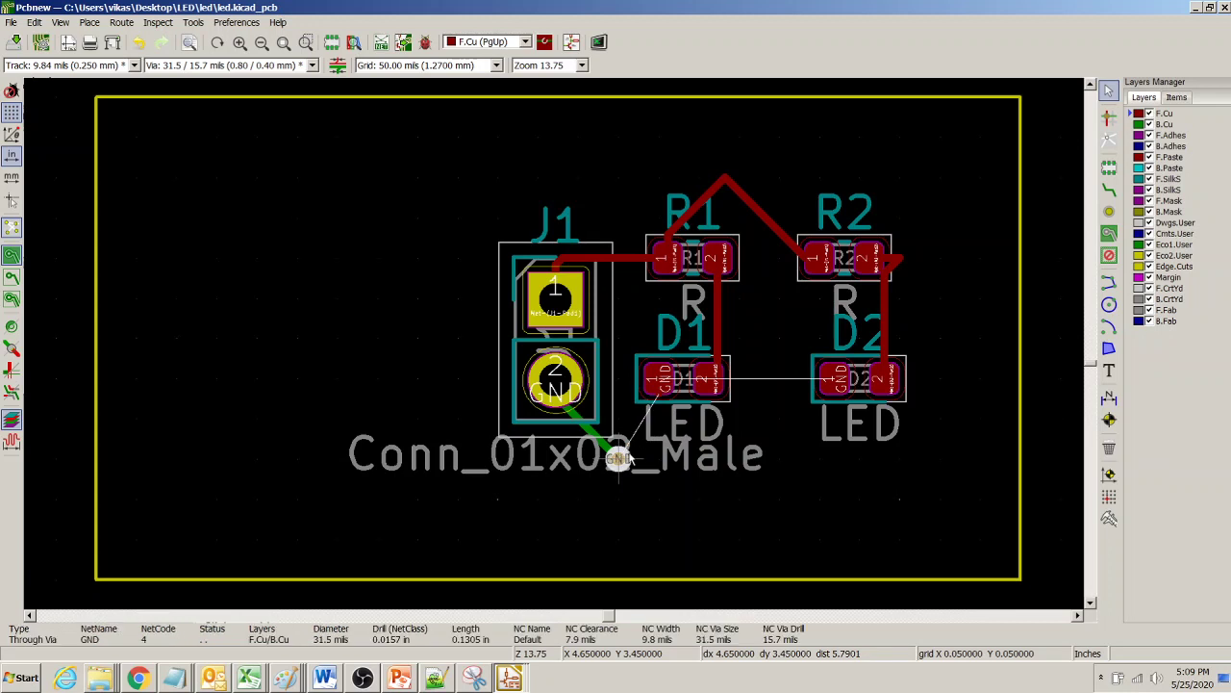
key(Delete)
click(585, 432)
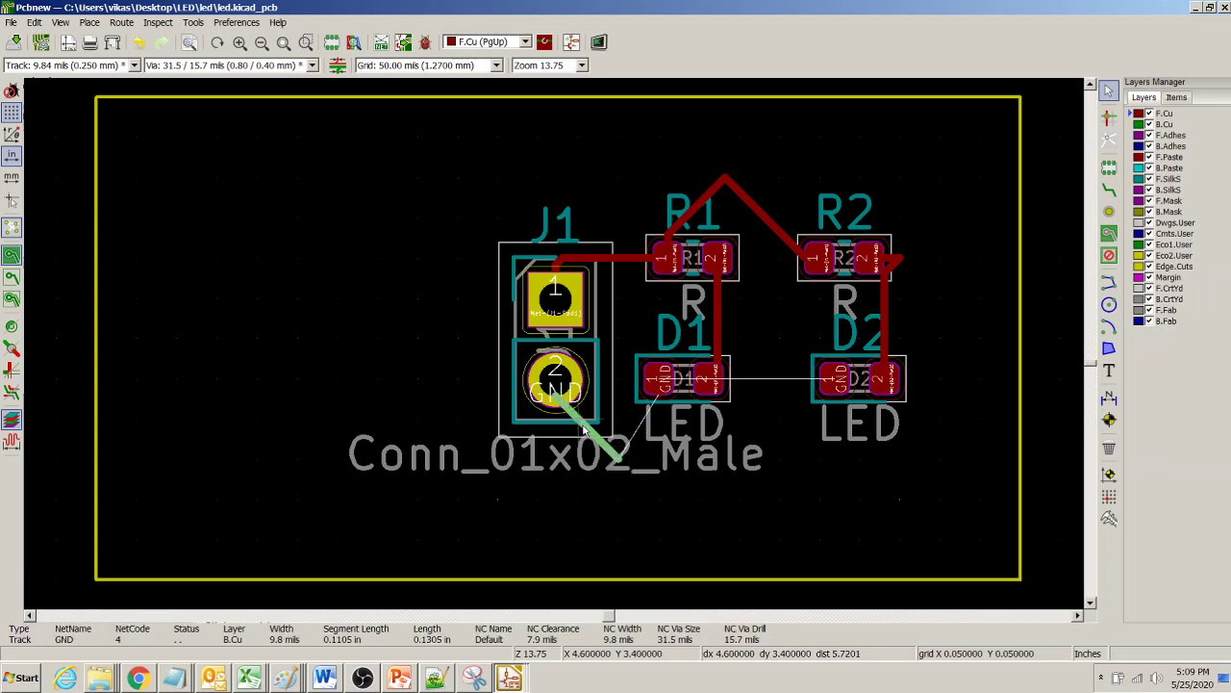
key(Delete)
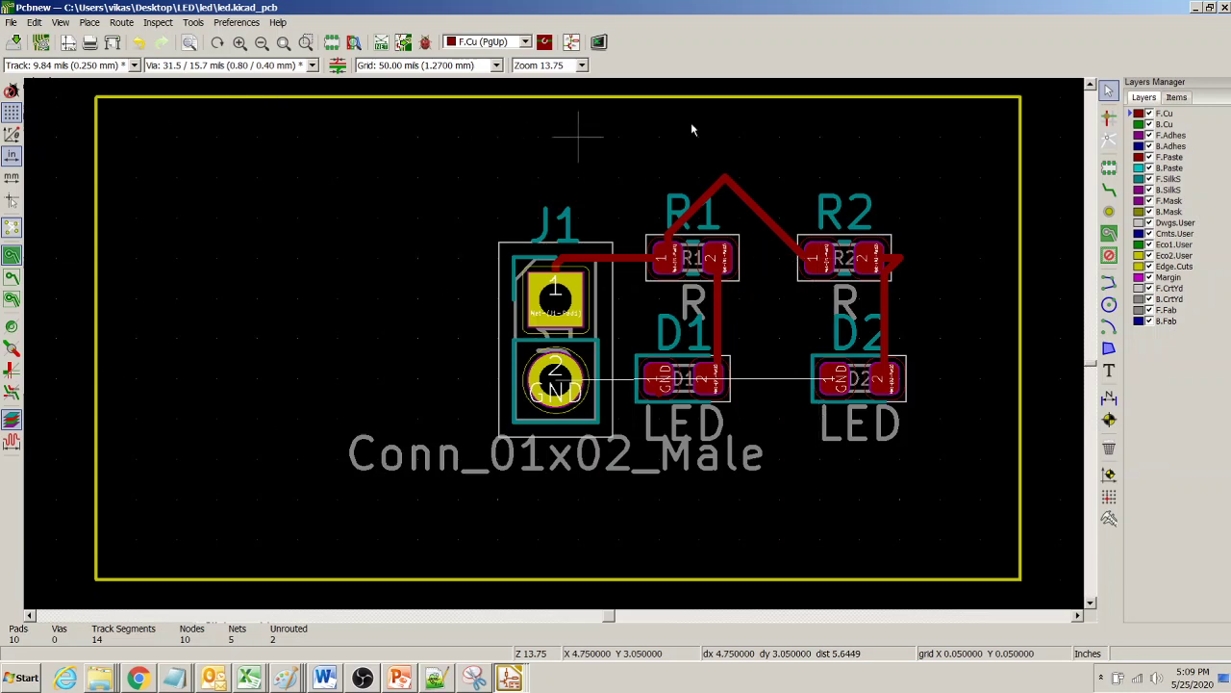
Pick the Add Zones tool with B.Cu as the active layer and open Page Settings.
click(1109, 234)
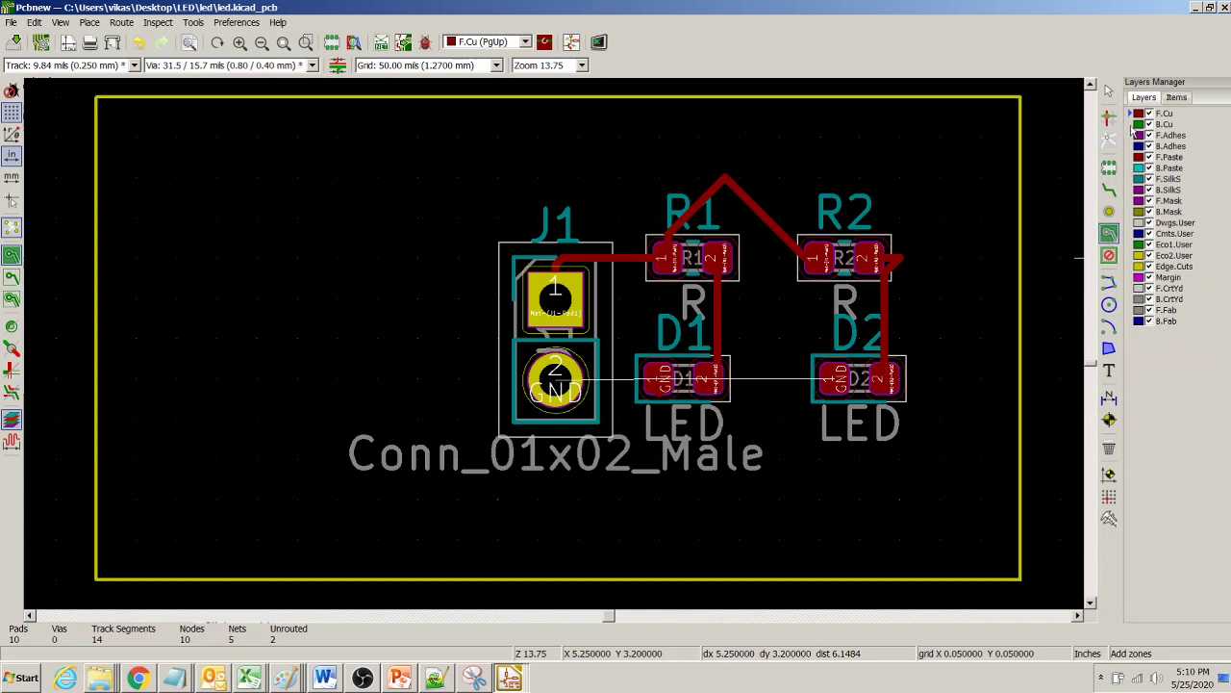
click(1139, 124)
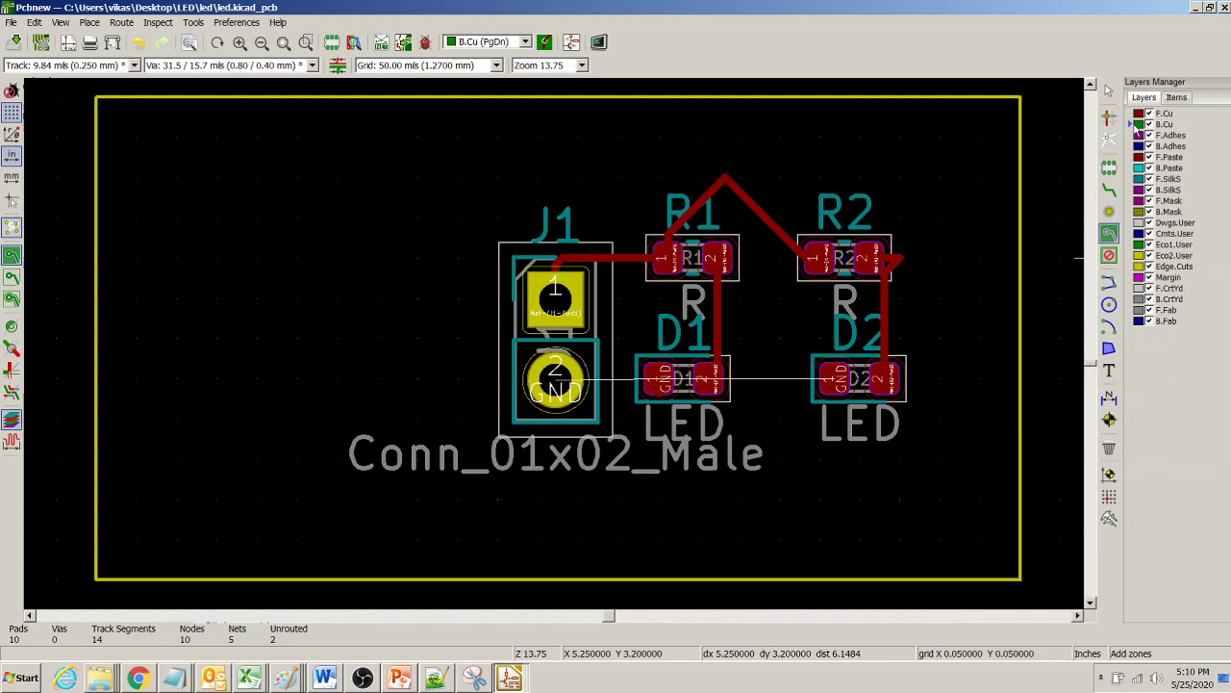
click(10, 22)
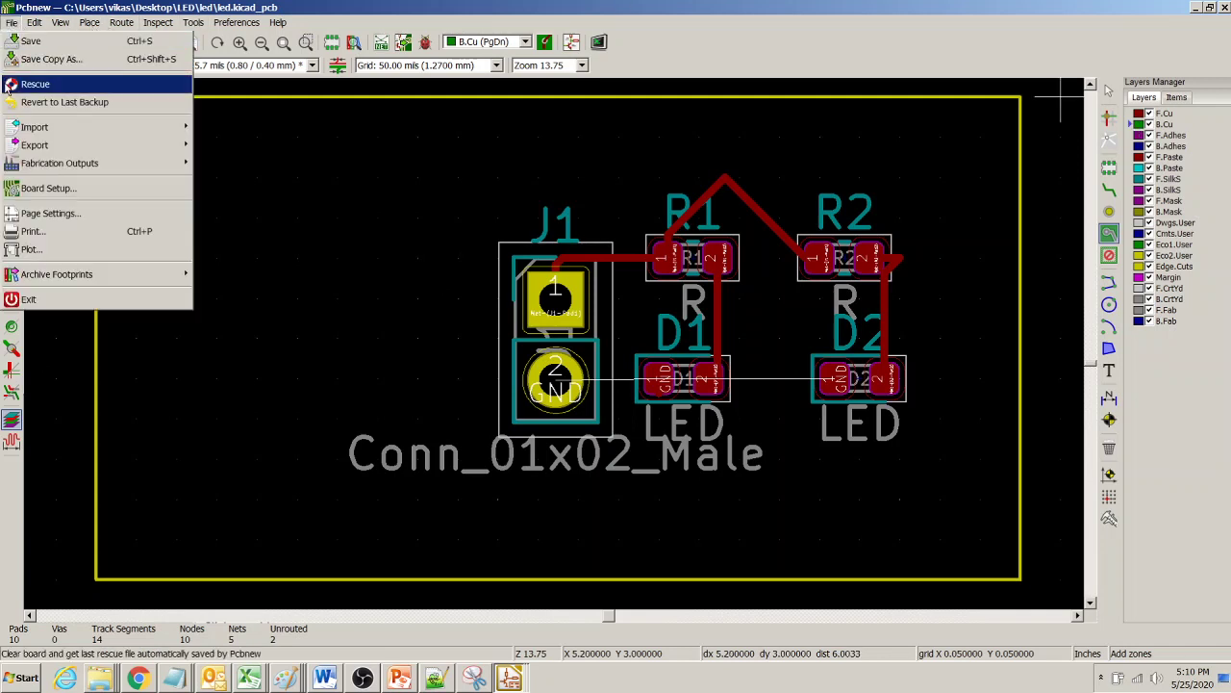
click(32, 214)
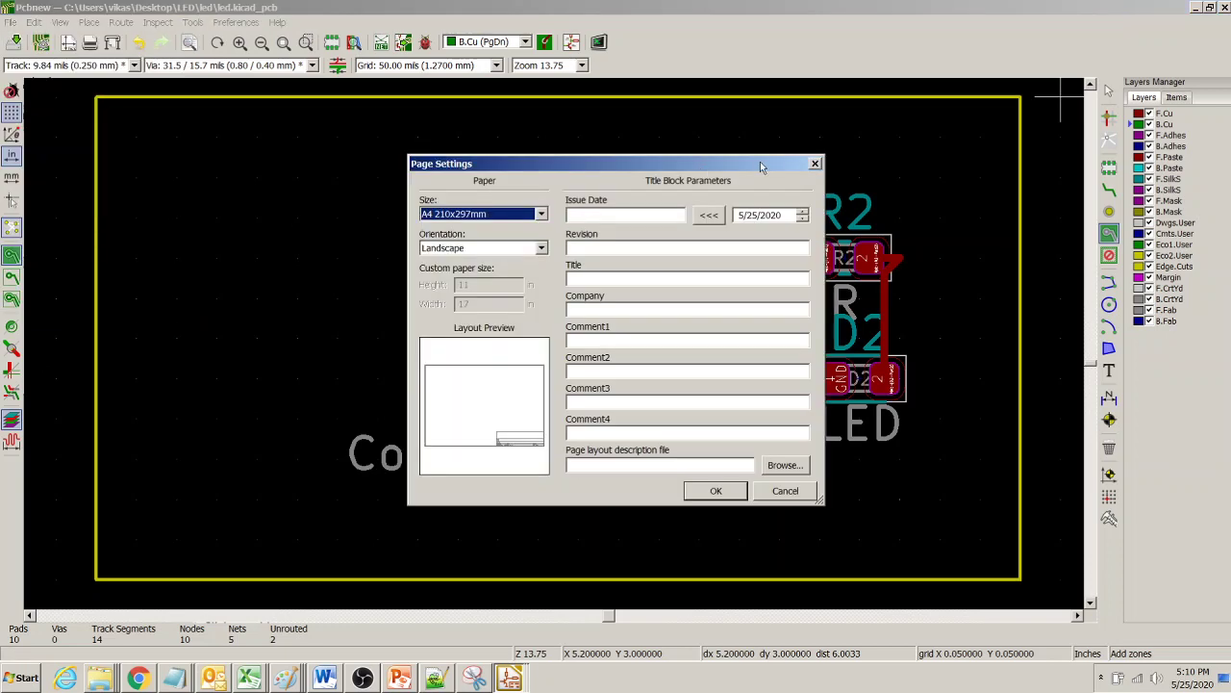
Close Page Settings and confirm in Board Setup that the board keeps 2 copper layers.
click(814, 165)
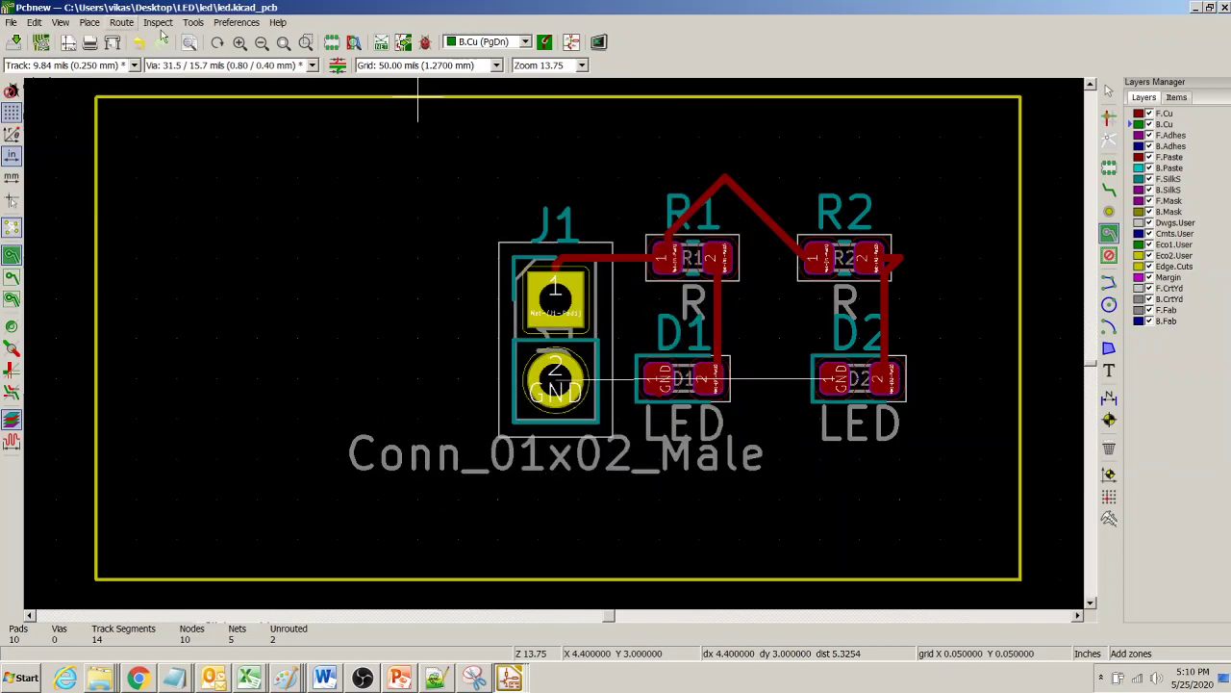
click(11, 24)
click(55, 190)
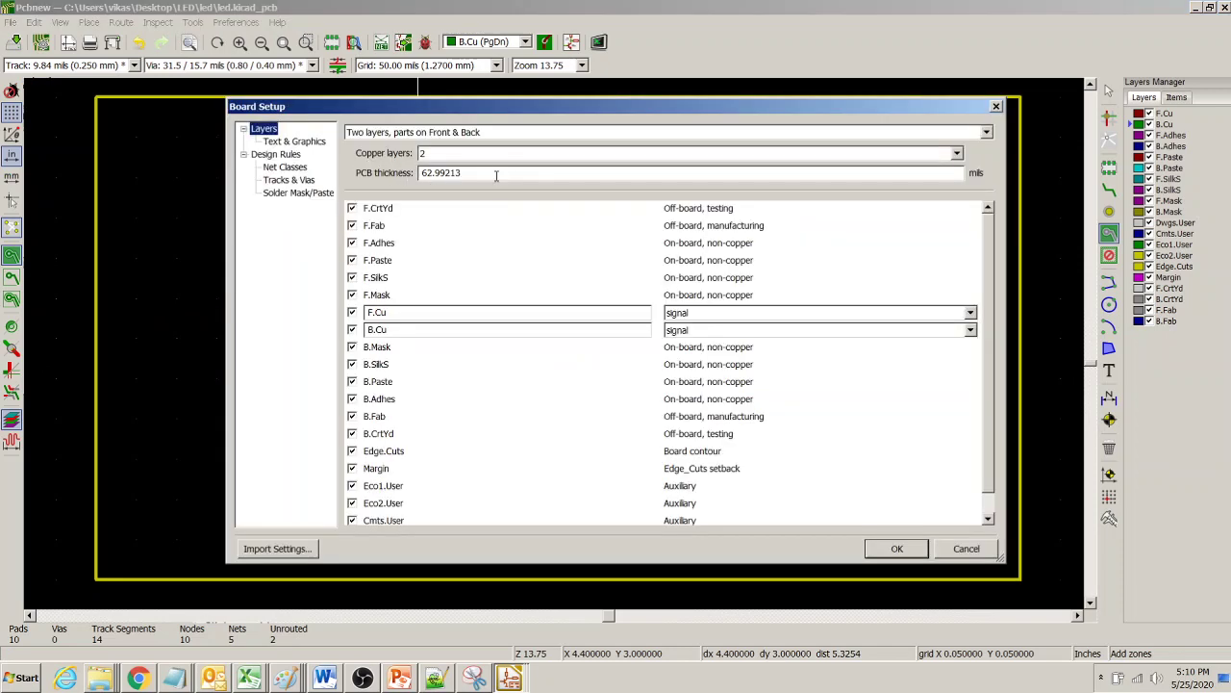
click(498, 154)
click(441, 165)
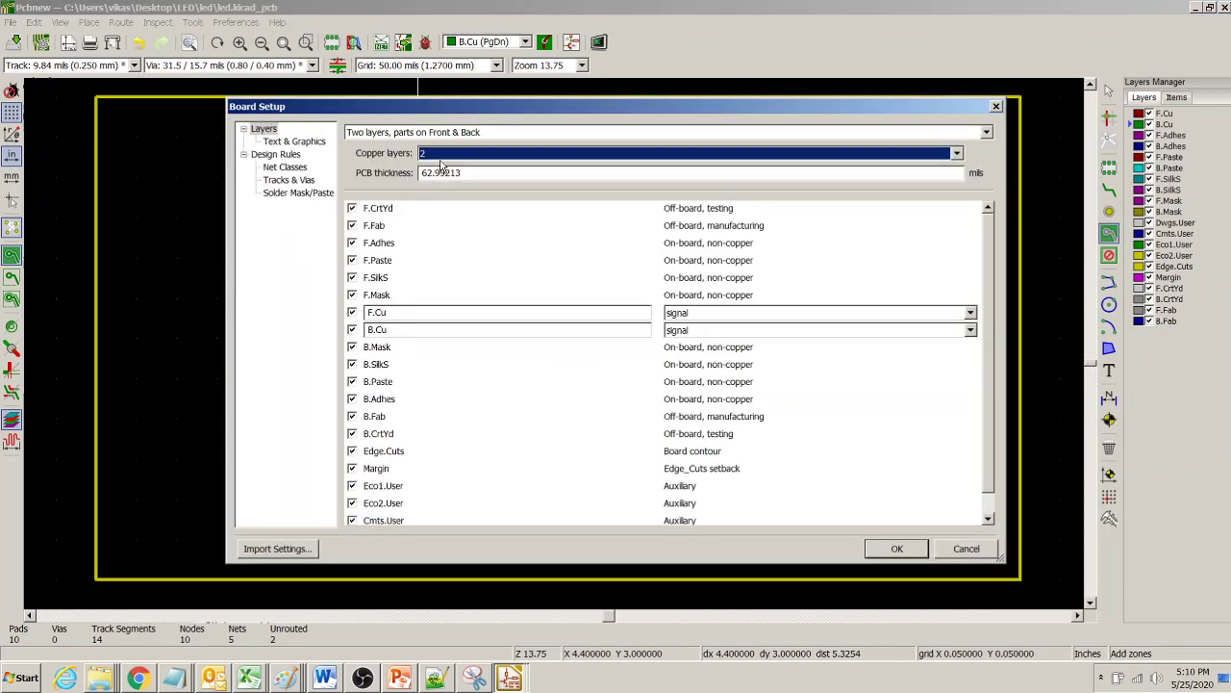
click(996, 107)
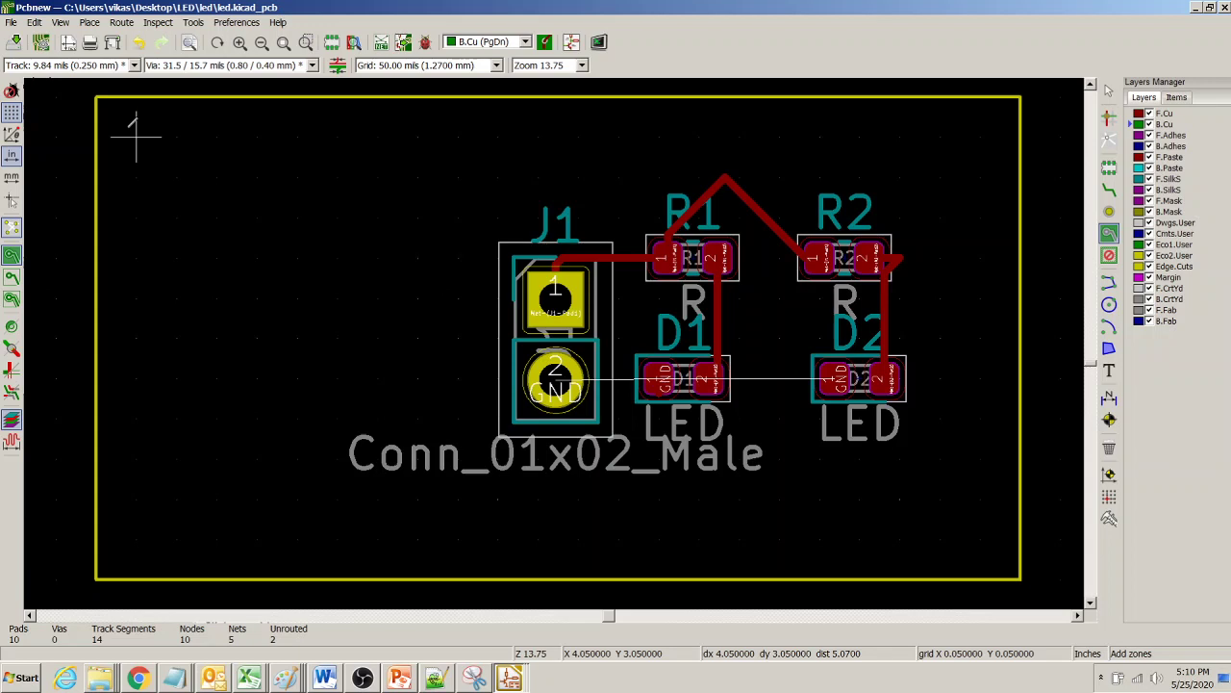
Return the grid to 50 mils and start the zone at the board's top-left corner.
click(484, 67)
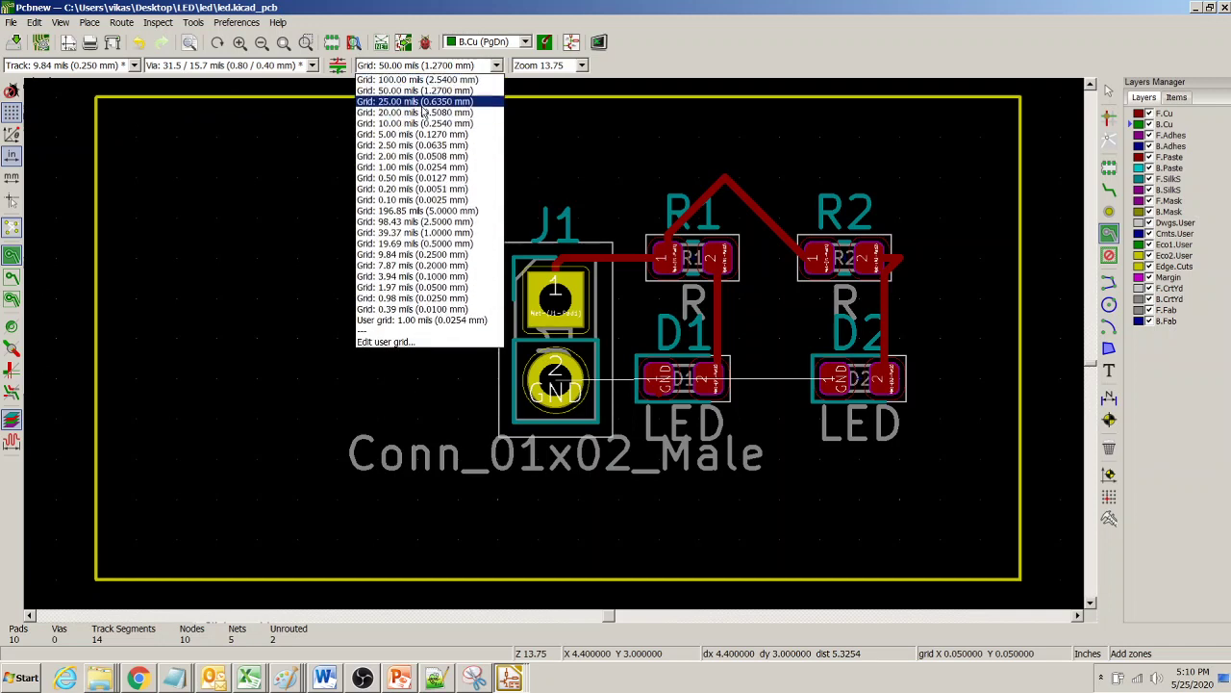
click(474, 84)
click(486, 67)
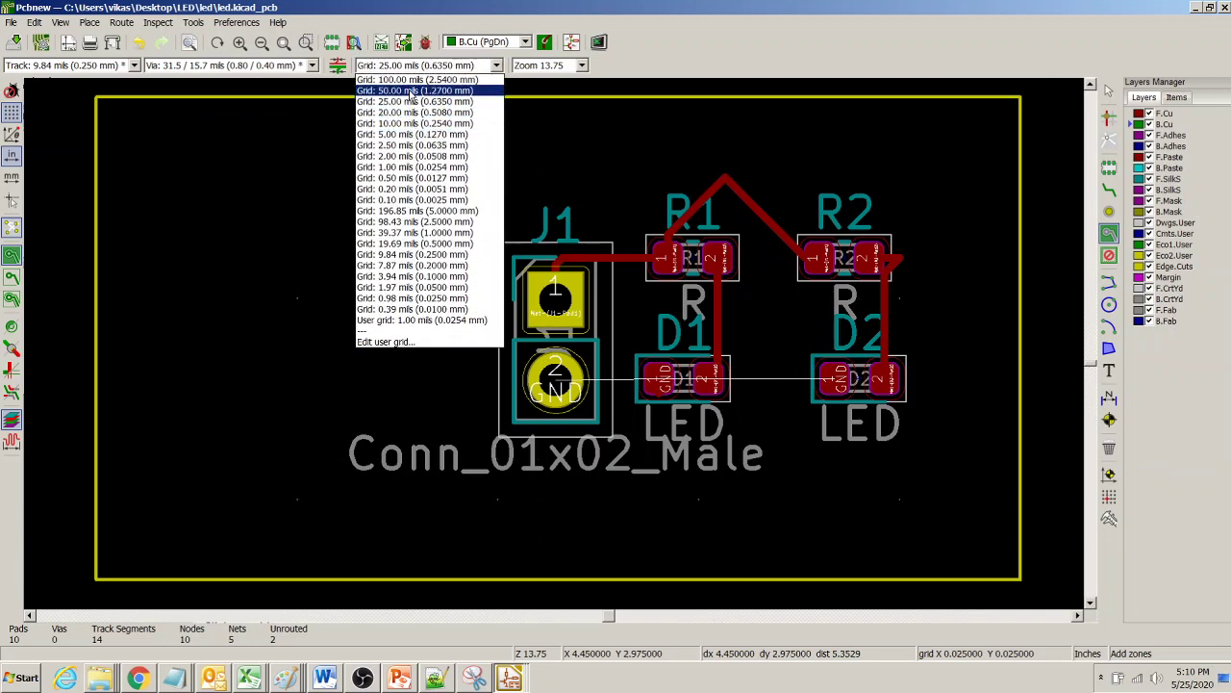
click(418, 100)
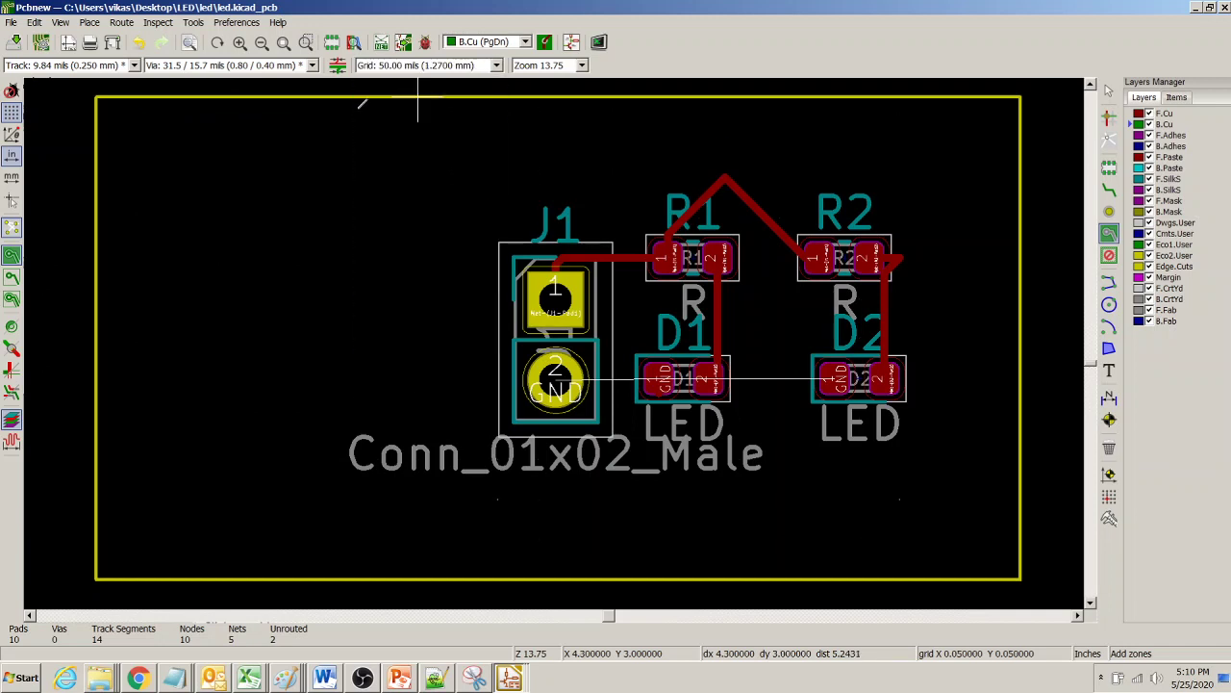
click(136, 136)
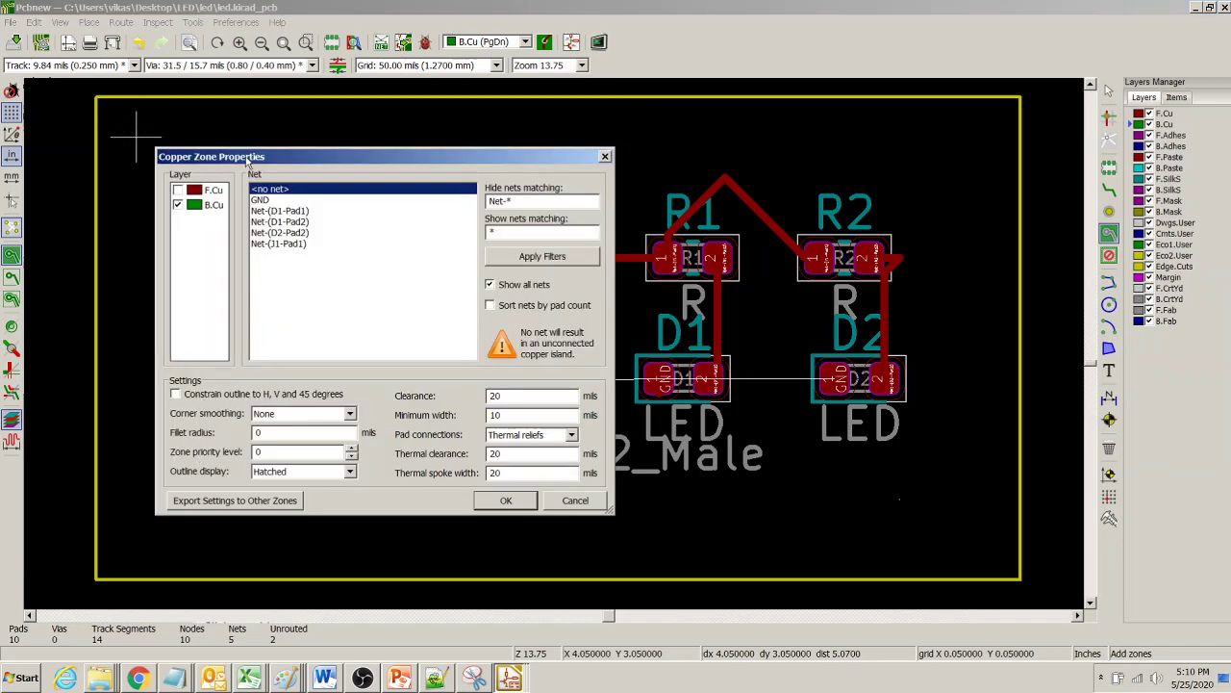
Assign the zone to the GND net and set its clearance to 10 mils.
drag(248, 156, 404, 136)
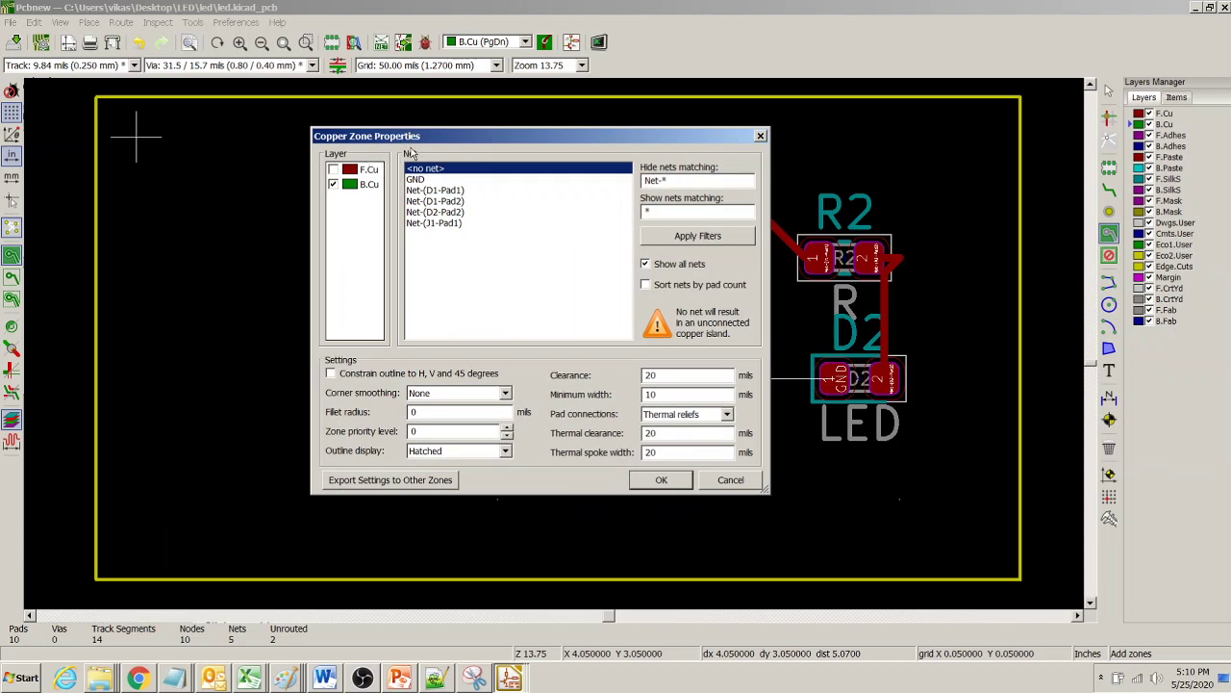
click(417, 180)
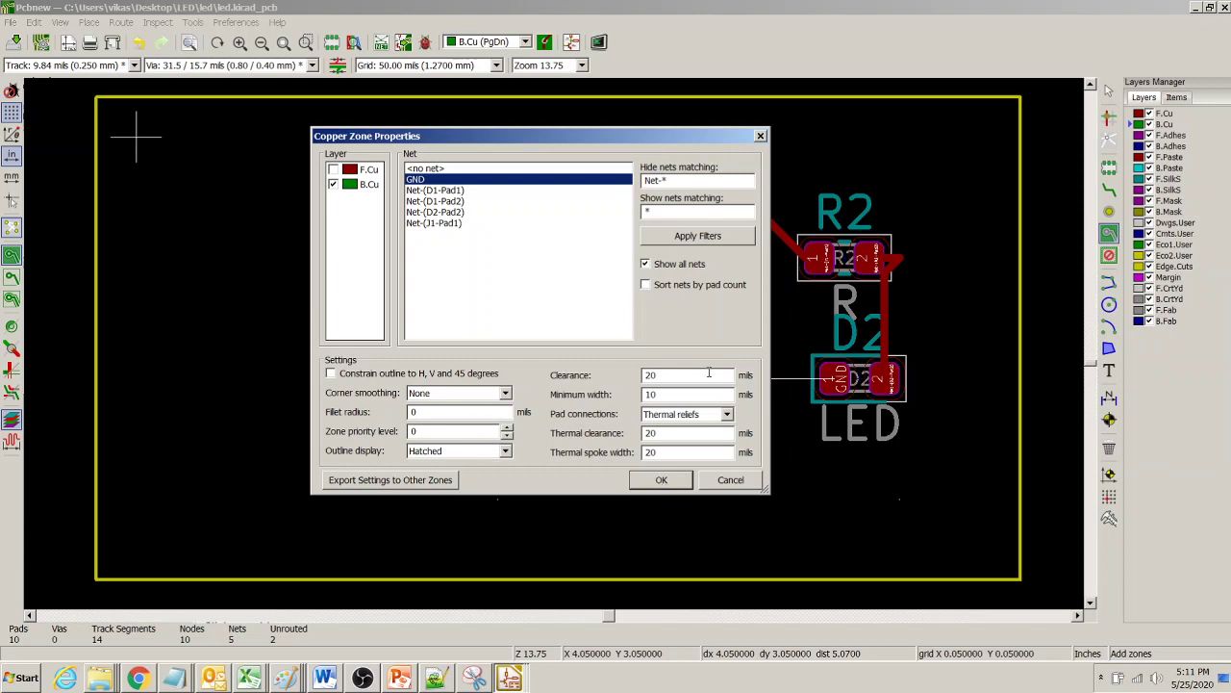
drag(703, 370, 650, 368)
text(1)
Keep the zone's pad connections as Thermal reliefs.
click(729, 415)
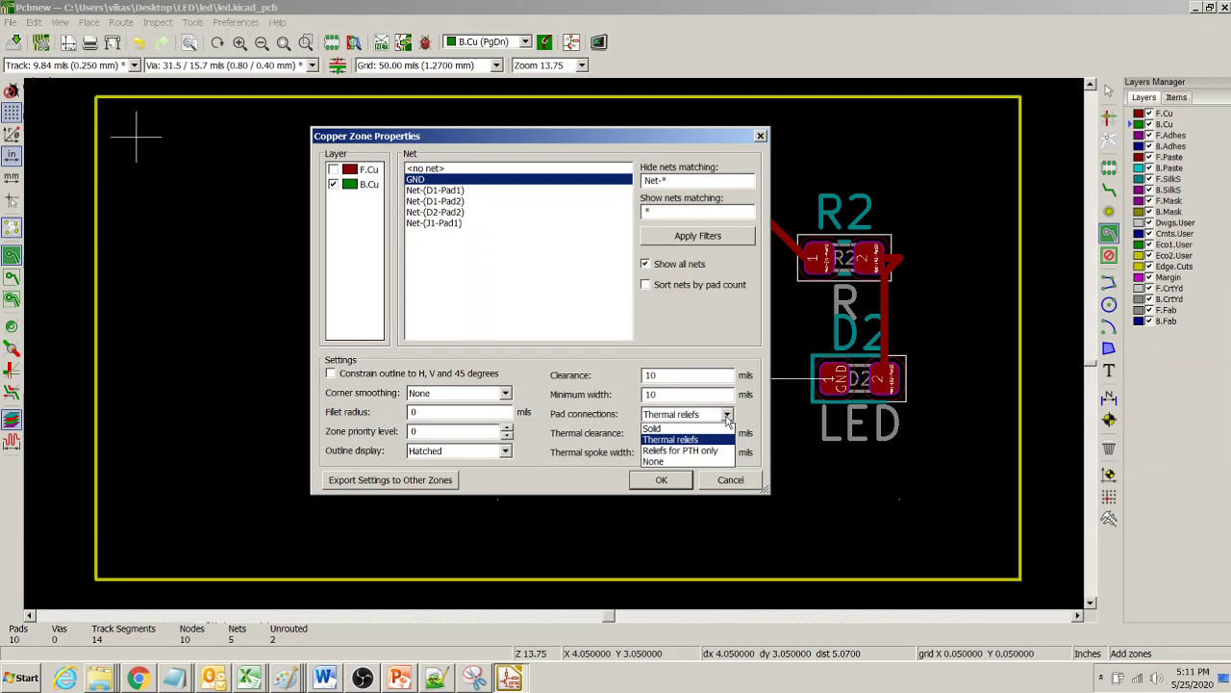
click(673, 429)
click(713, 418)
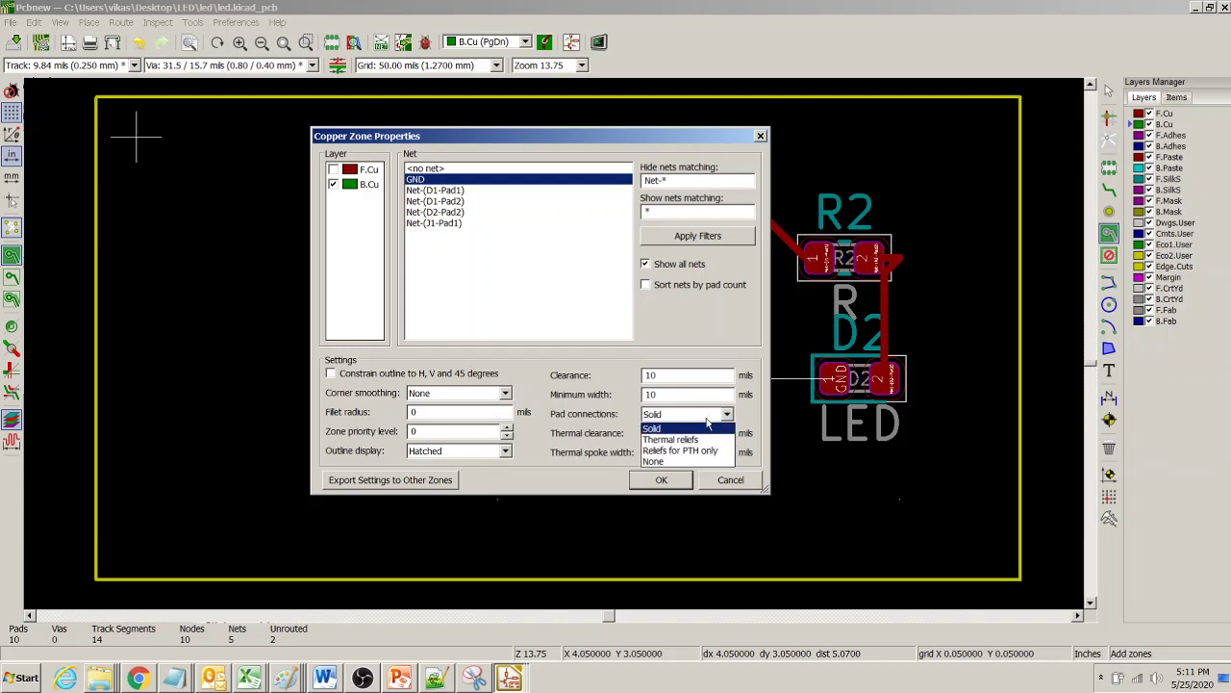
click(682, 440)
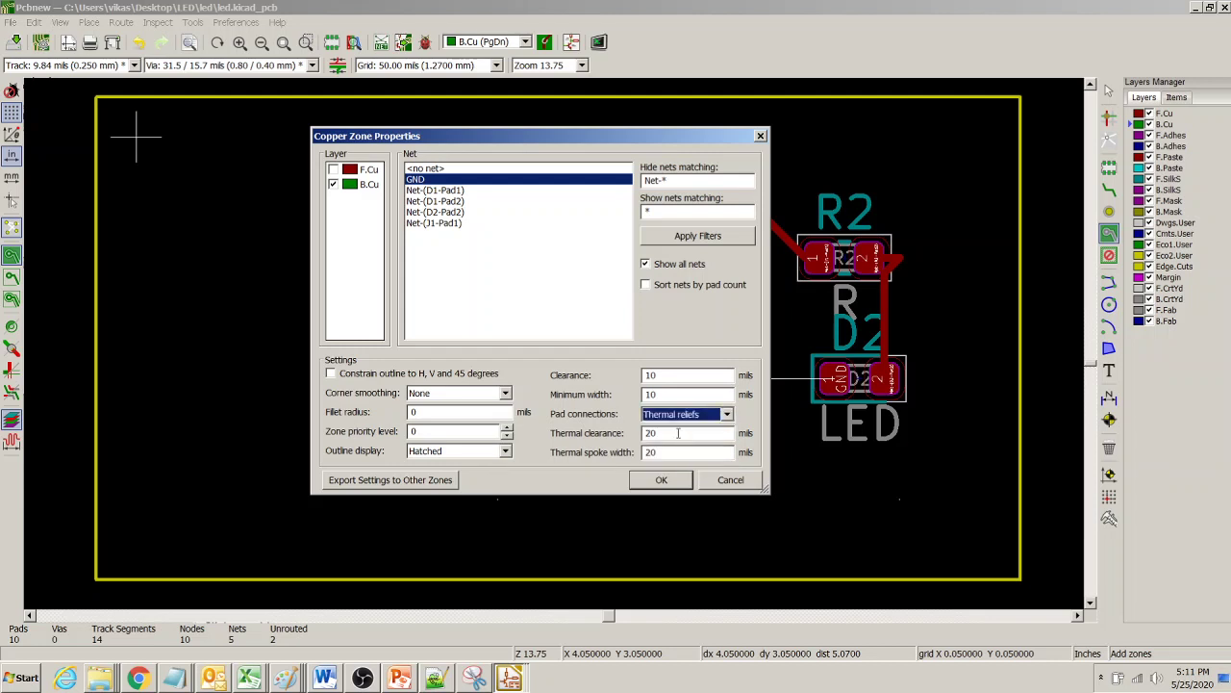
drag(460, 138, 812, 113)
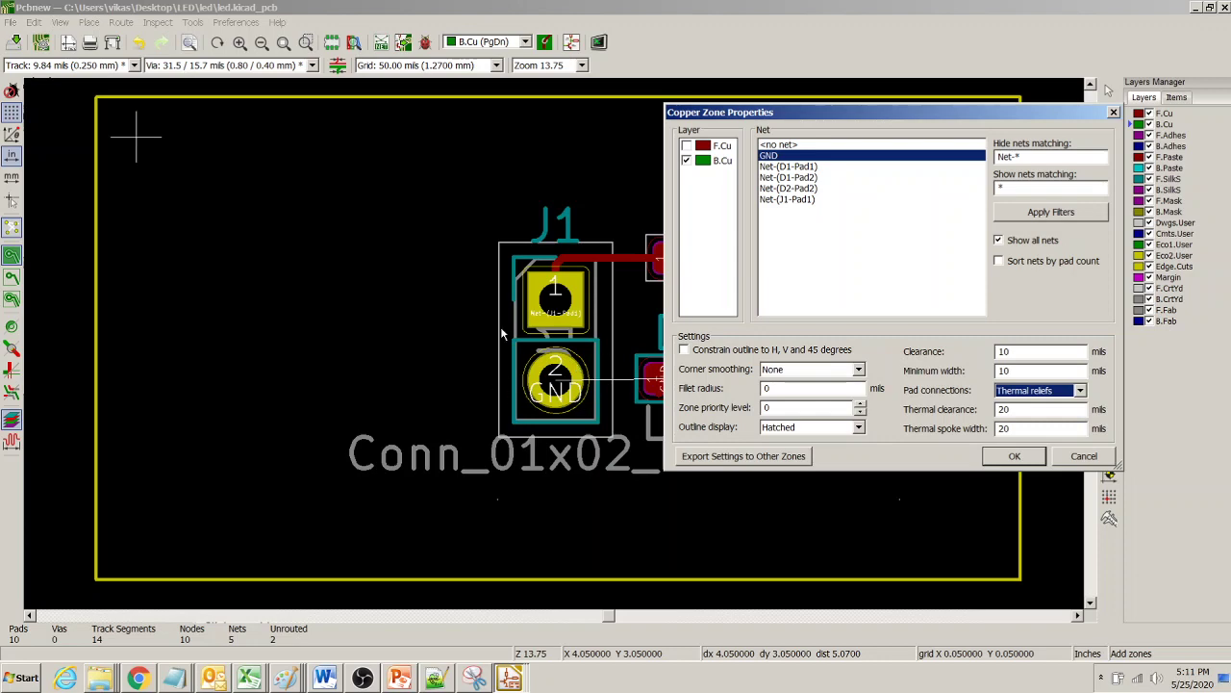
drag(868, 112, 609, 96)
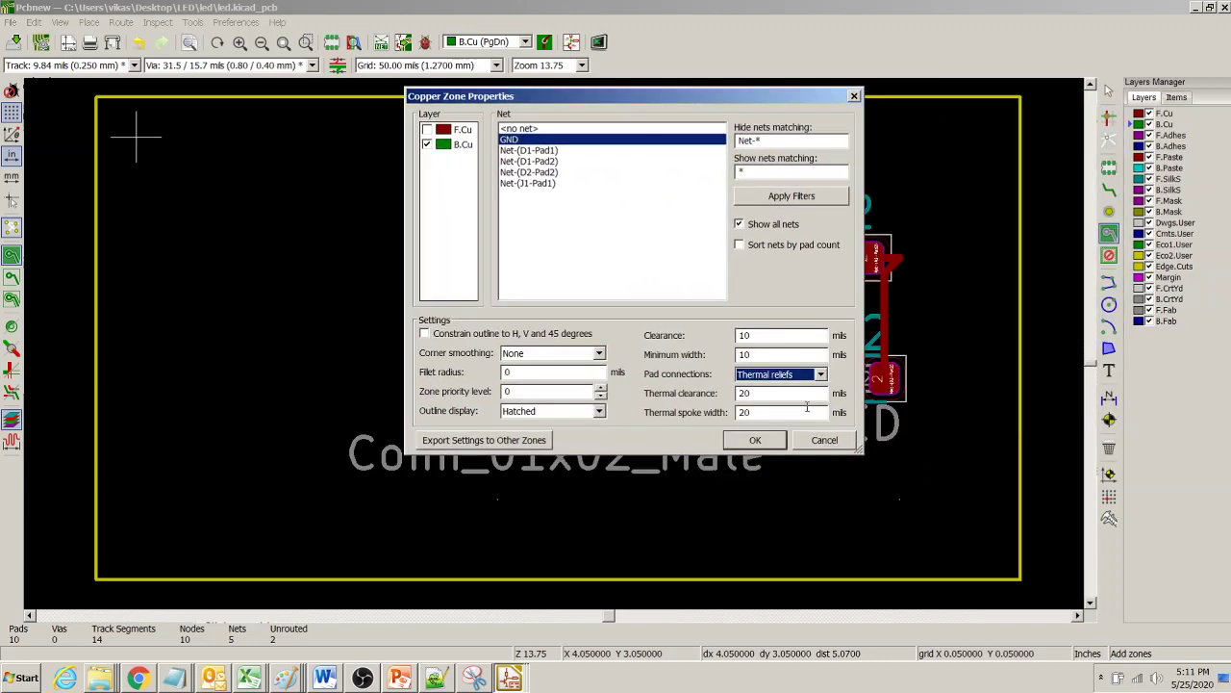
click(820, 376)
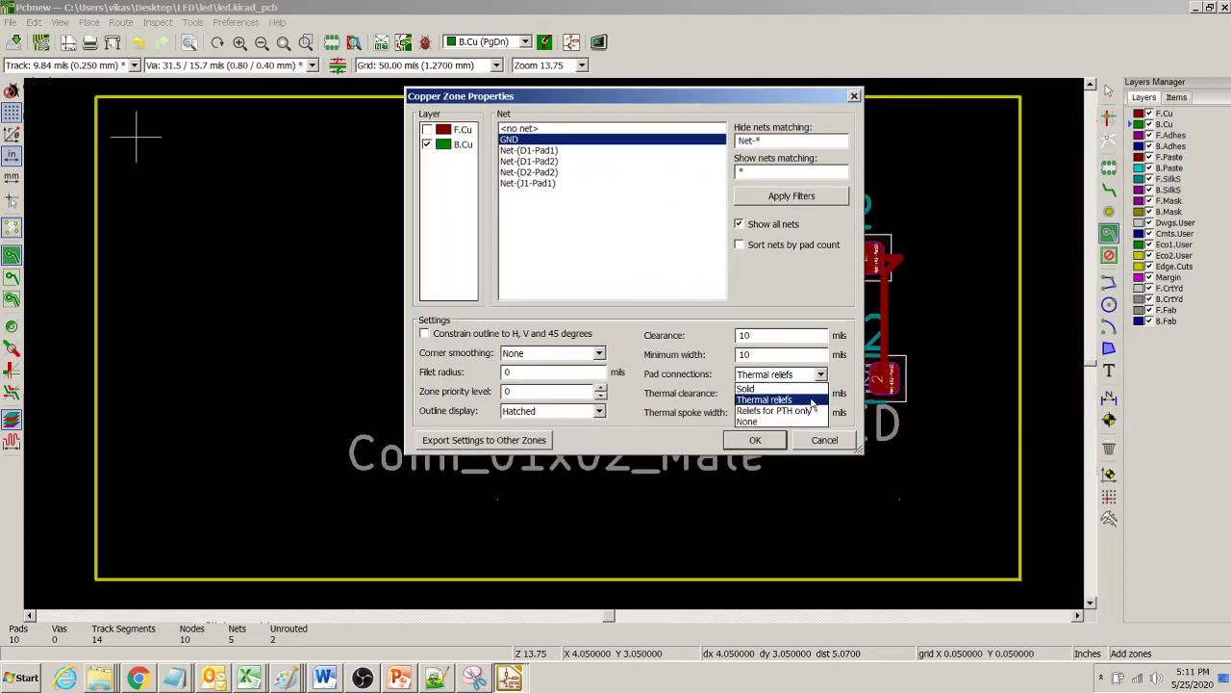
click(813, 401)
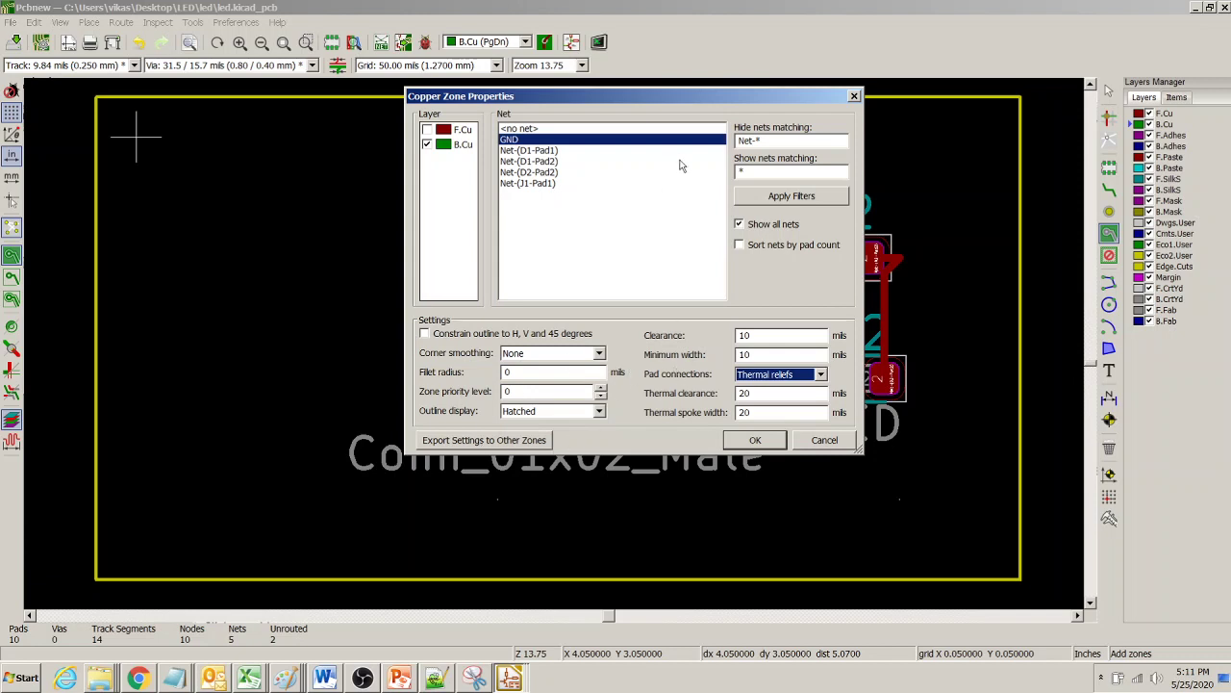
Confirm the zone settings and trace the remaining three outline corners, closing it to fill B.Cu.
click(757, 441)
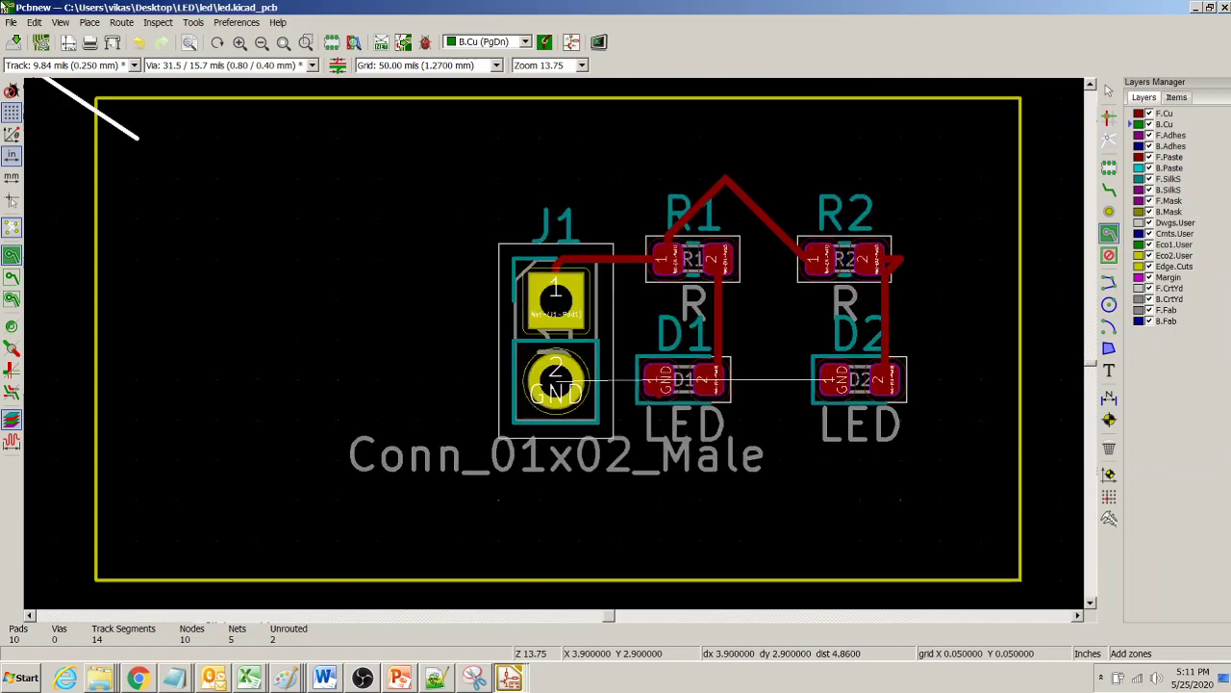
click(983, 167)
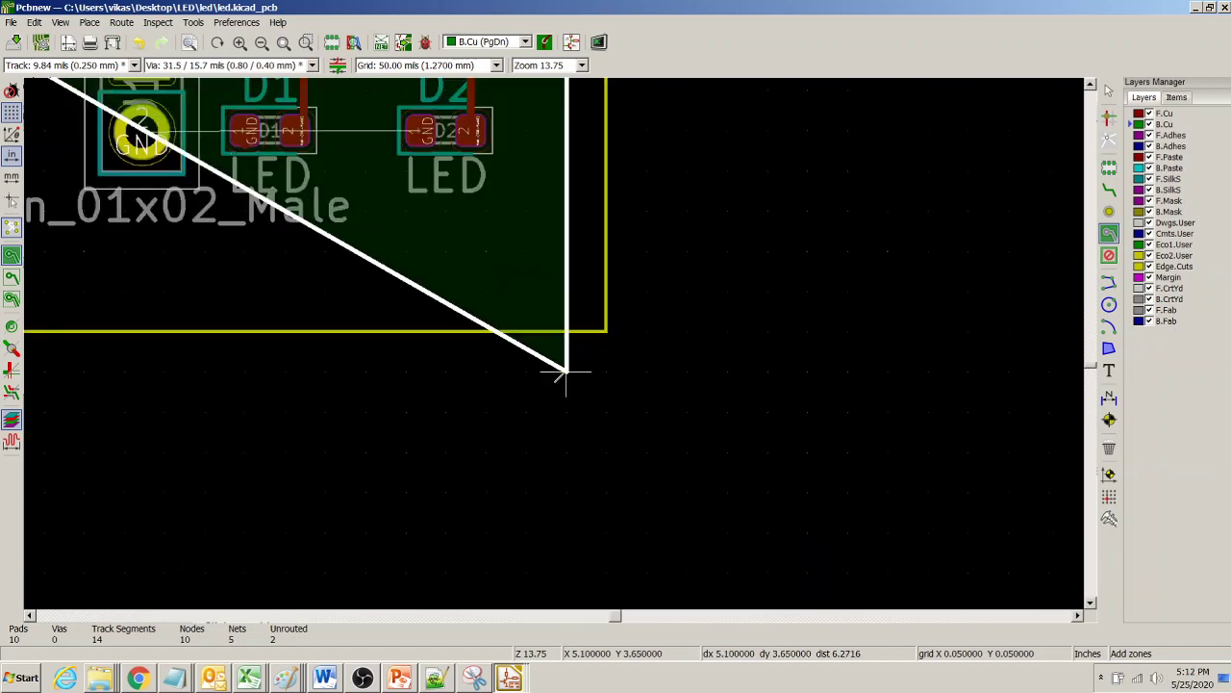
click(567, 289)
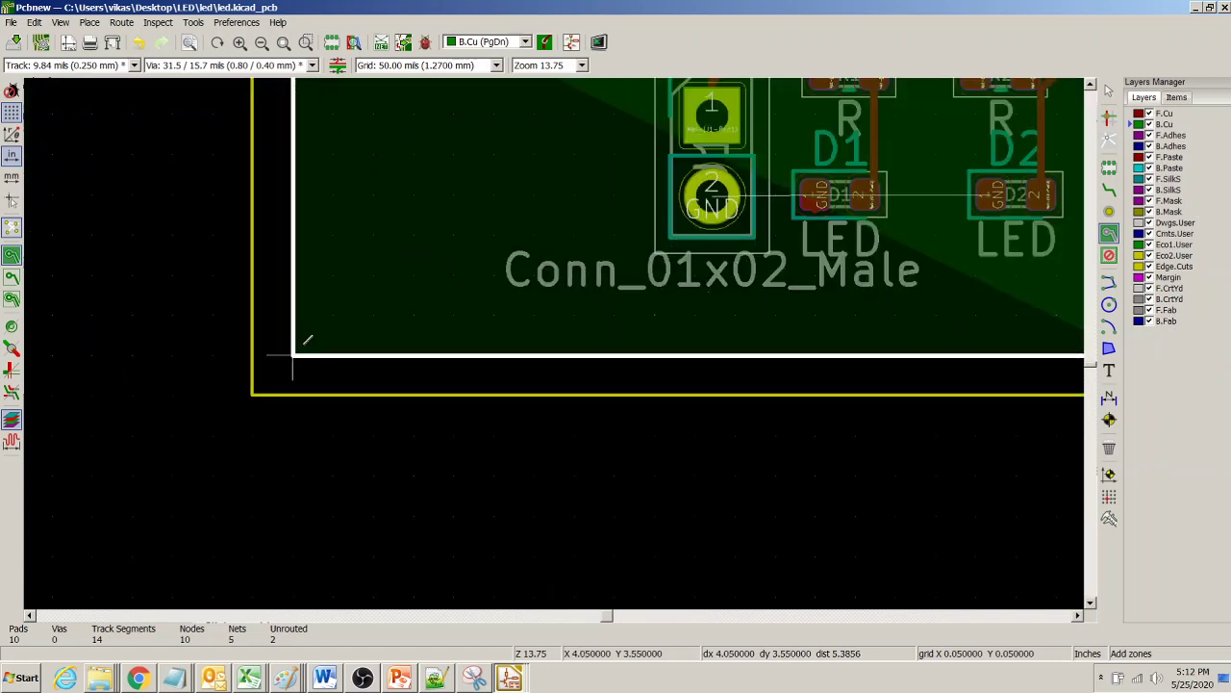
click(294, 354)
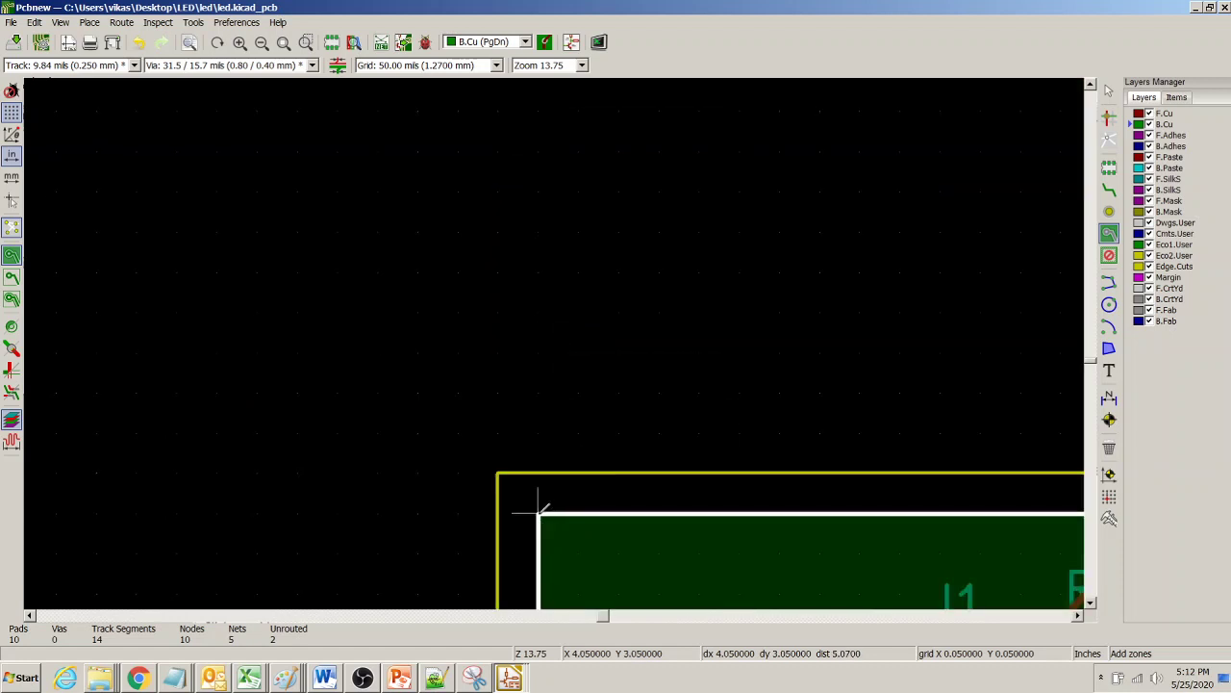
click(538, 513)
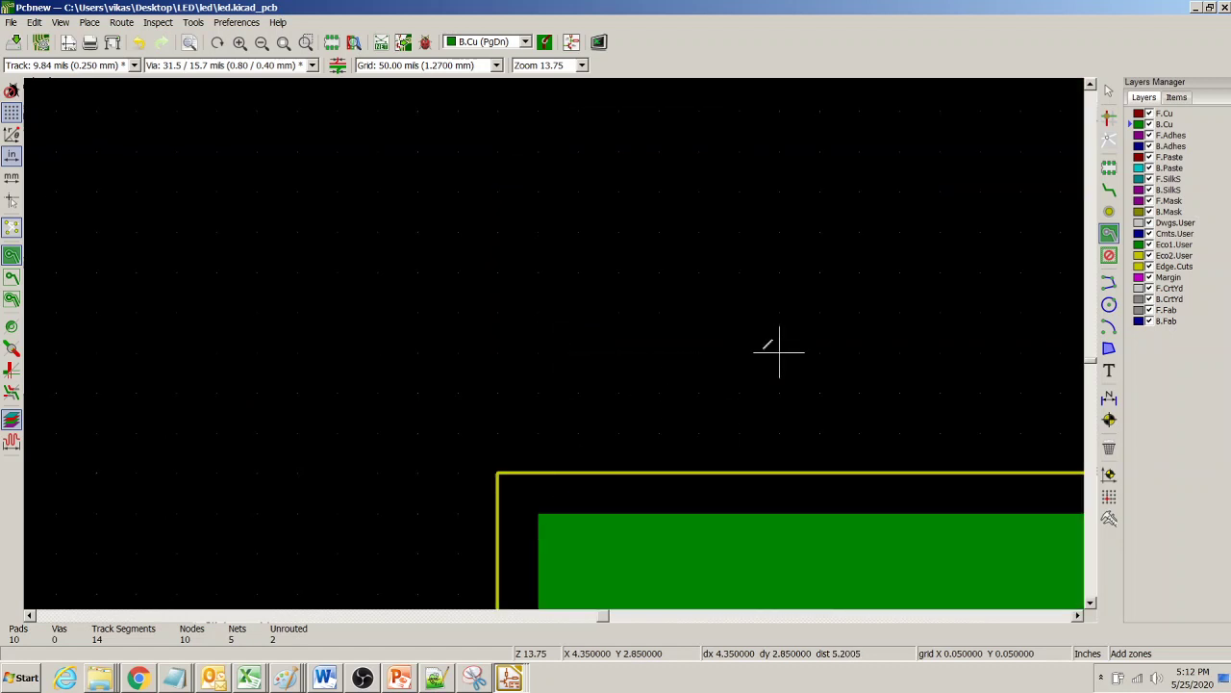
Pan across the filled zone, then hide the B.Cu layer in the Layers Manager.
key(F4)
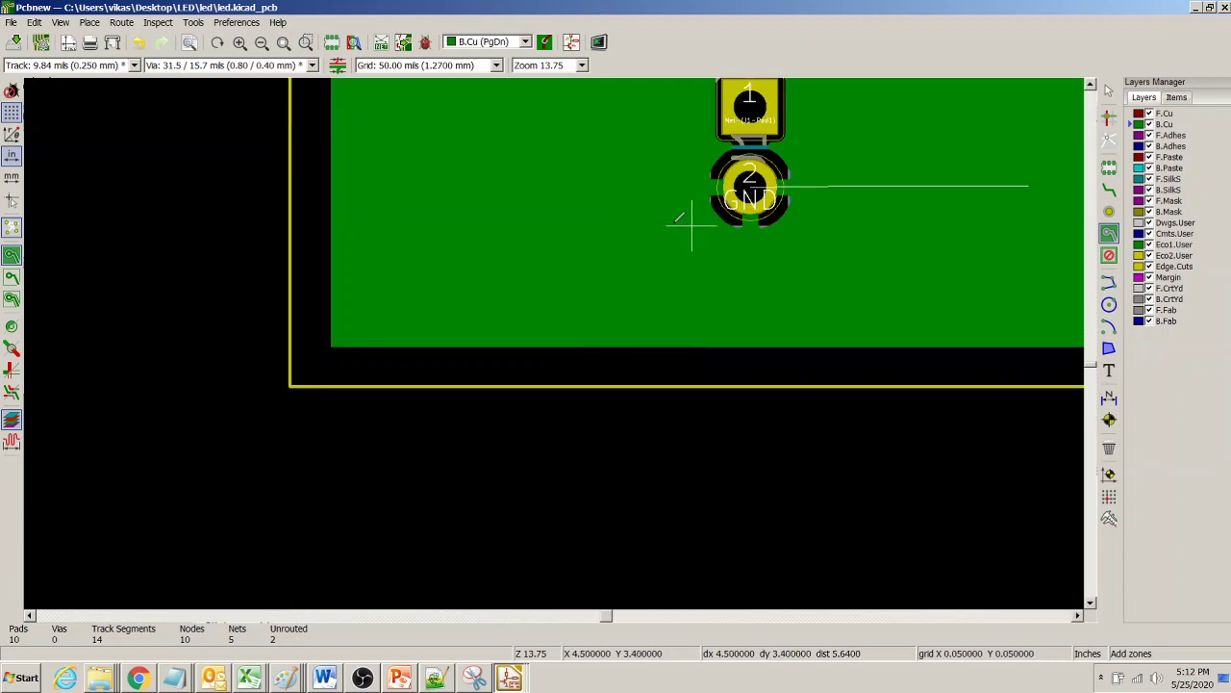
key(F4)
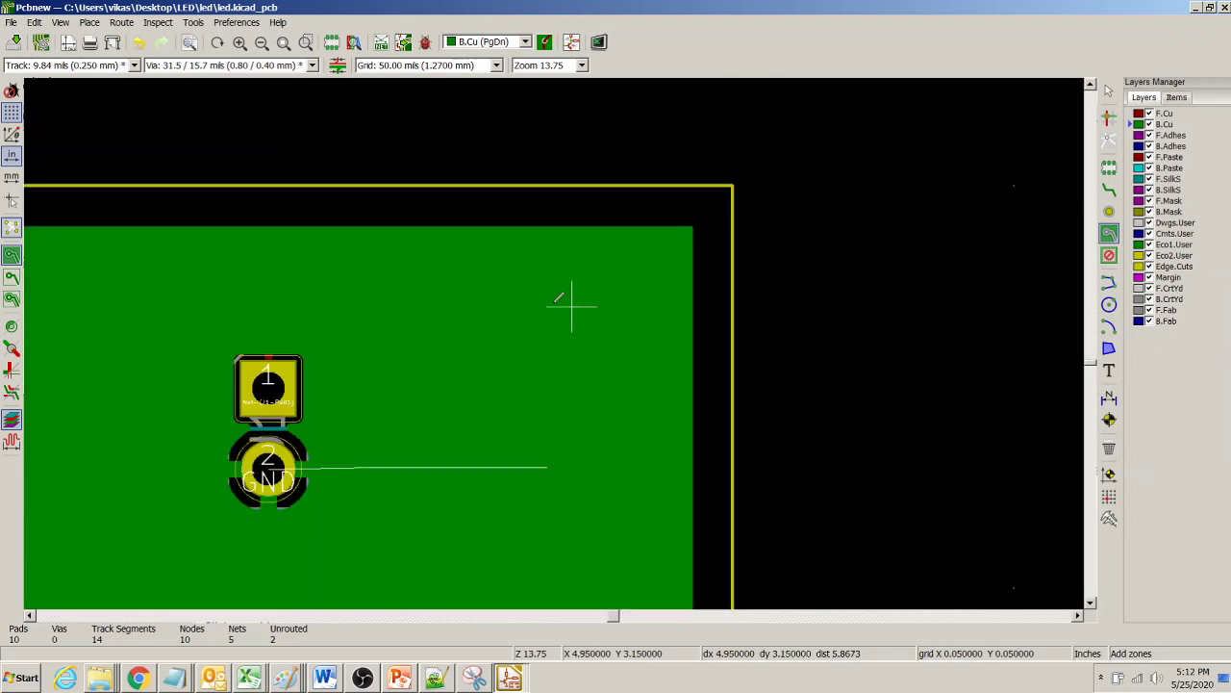
key(F4)
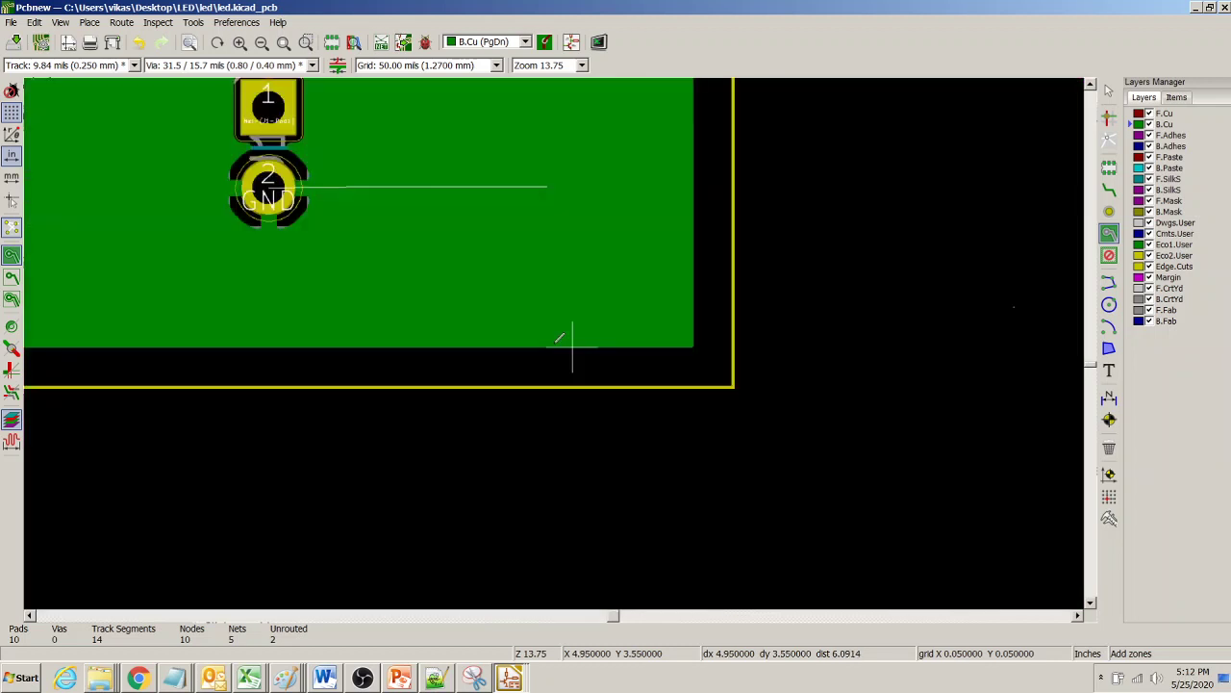
click(1149, 124)
click(1149, 113)
click(1150, 113)
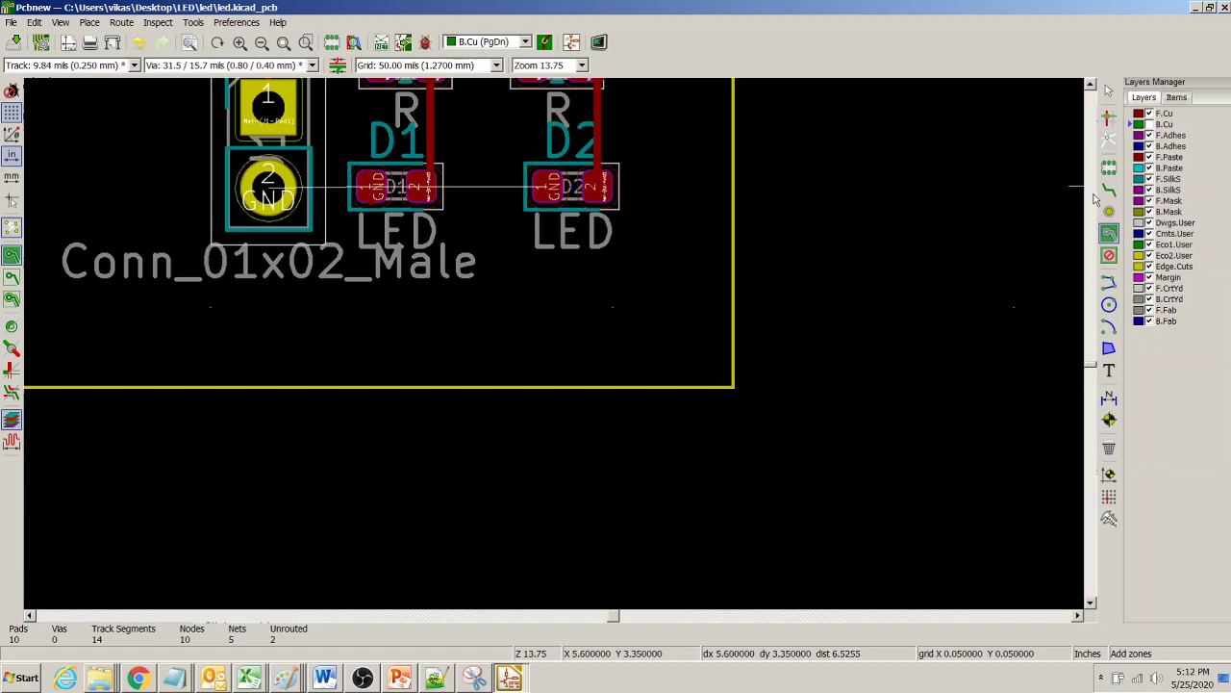
Route a short front-copper track down from D1's left pad, ending in a through via.
click(1110, 189)
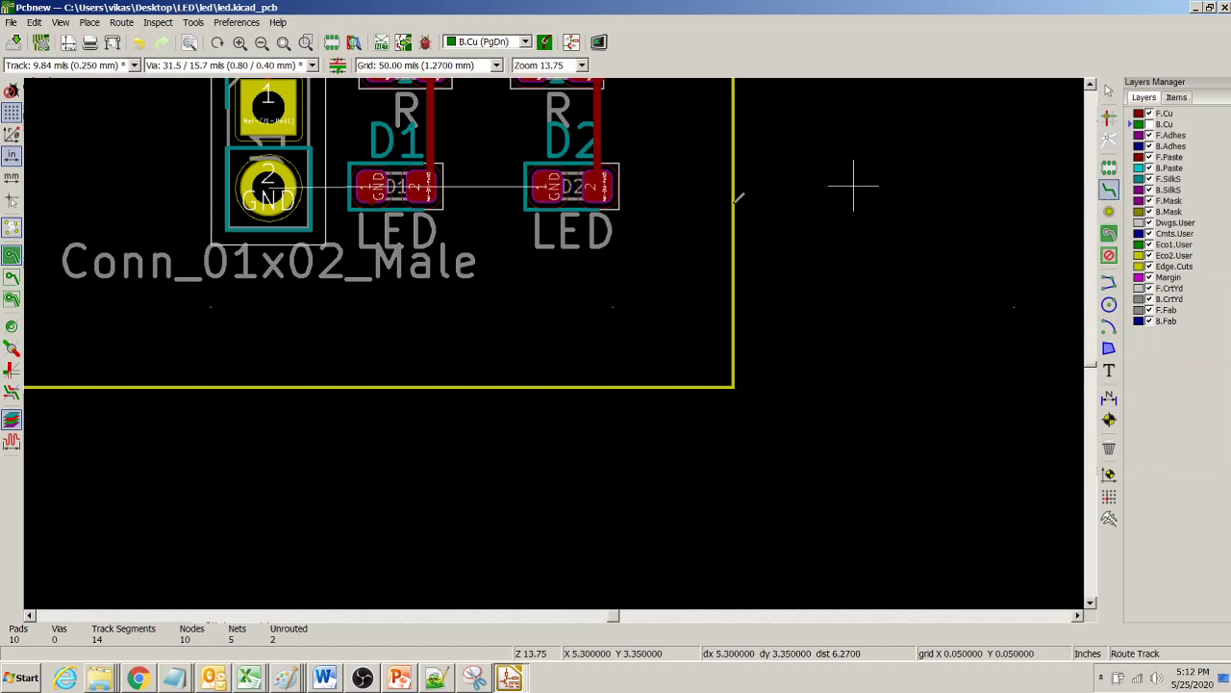
click(371, 185)
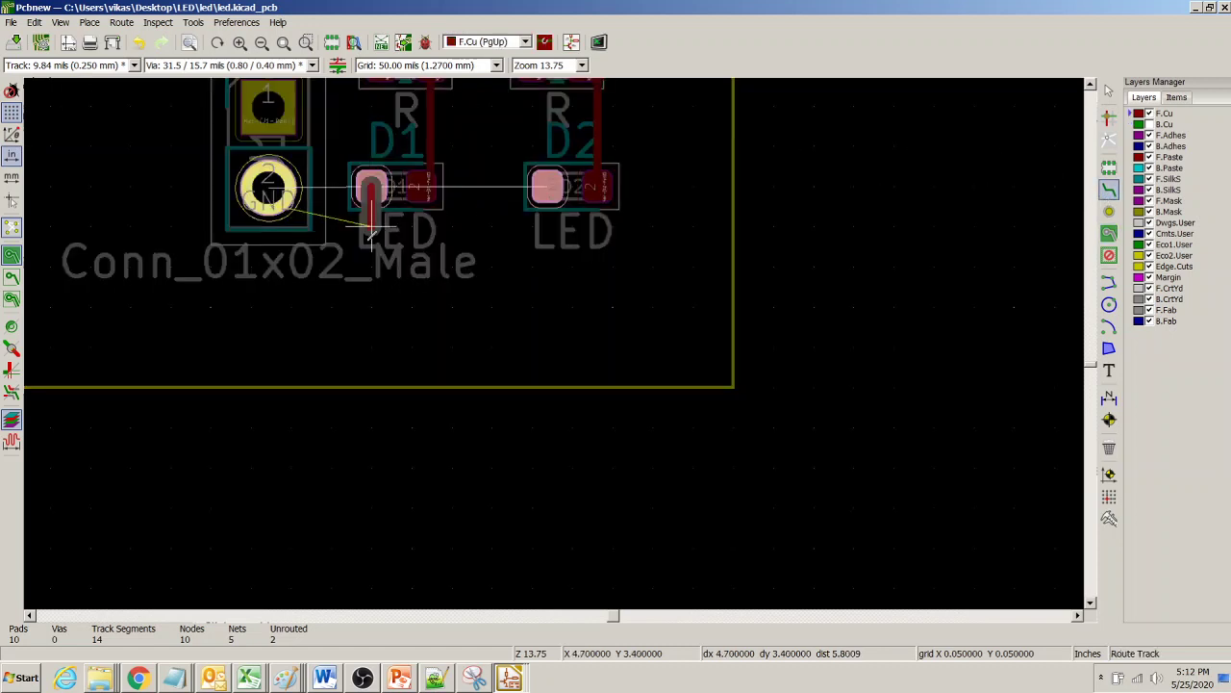
click(371, 231)
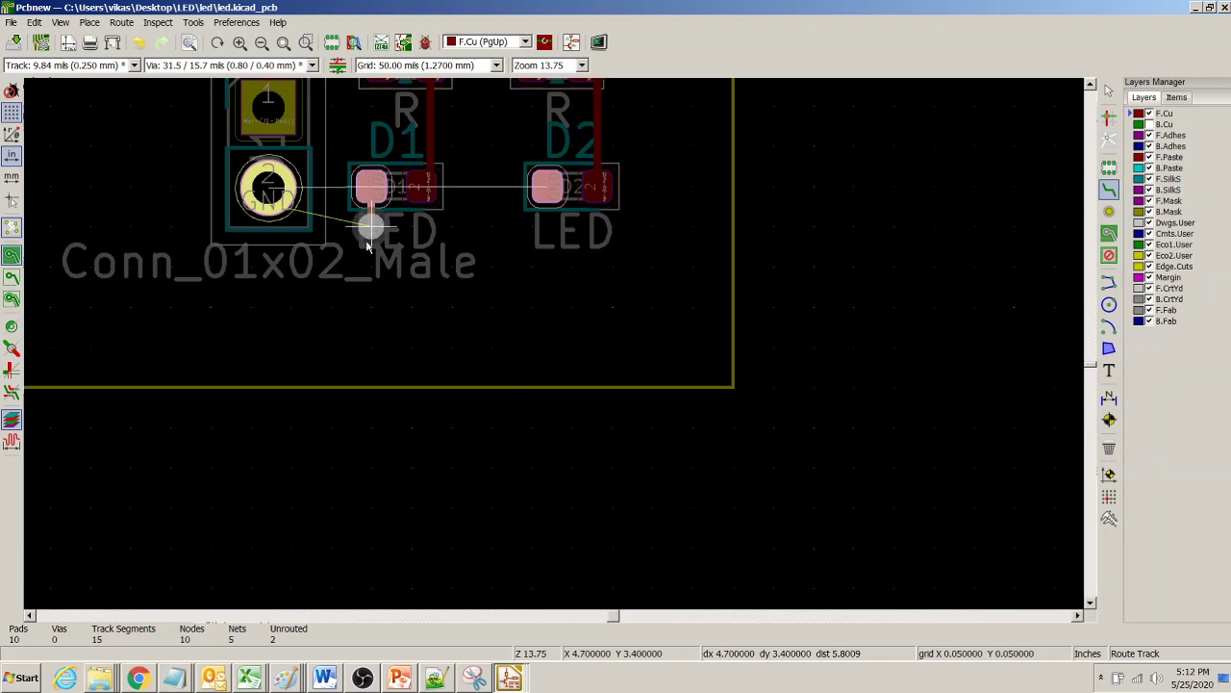
right_click(367, 246)
click(413, 276)
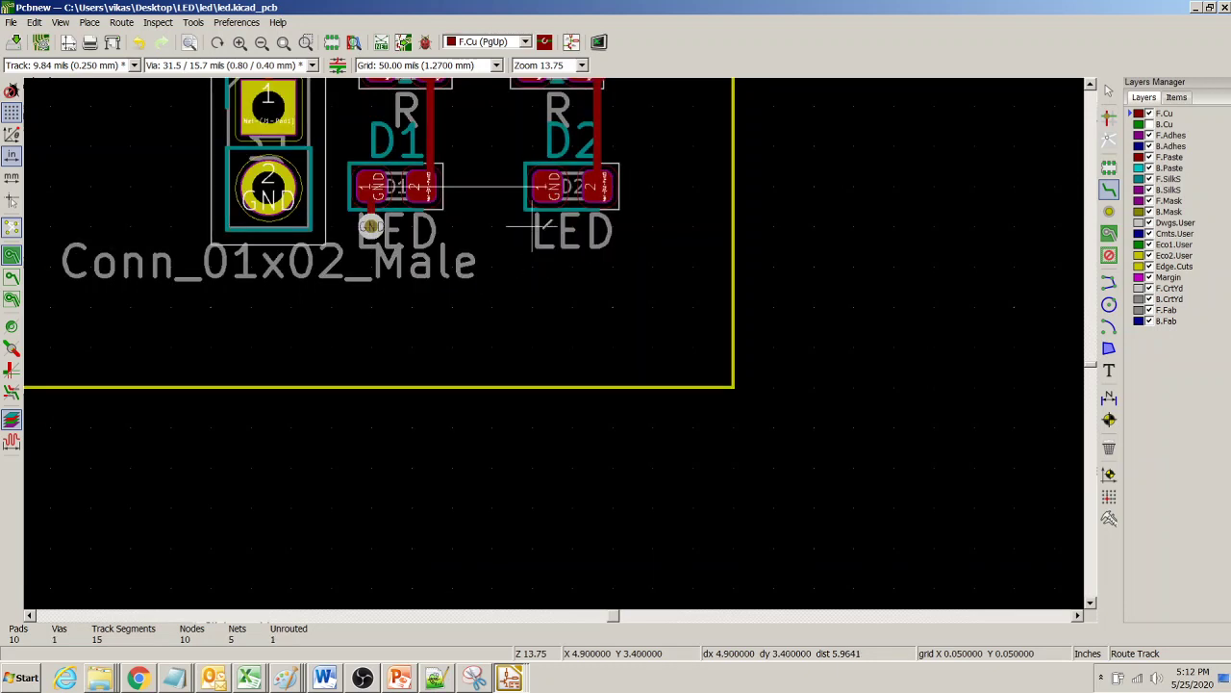
Route a short track down from D2's left pad and place a via at its end.
click(548, 185)
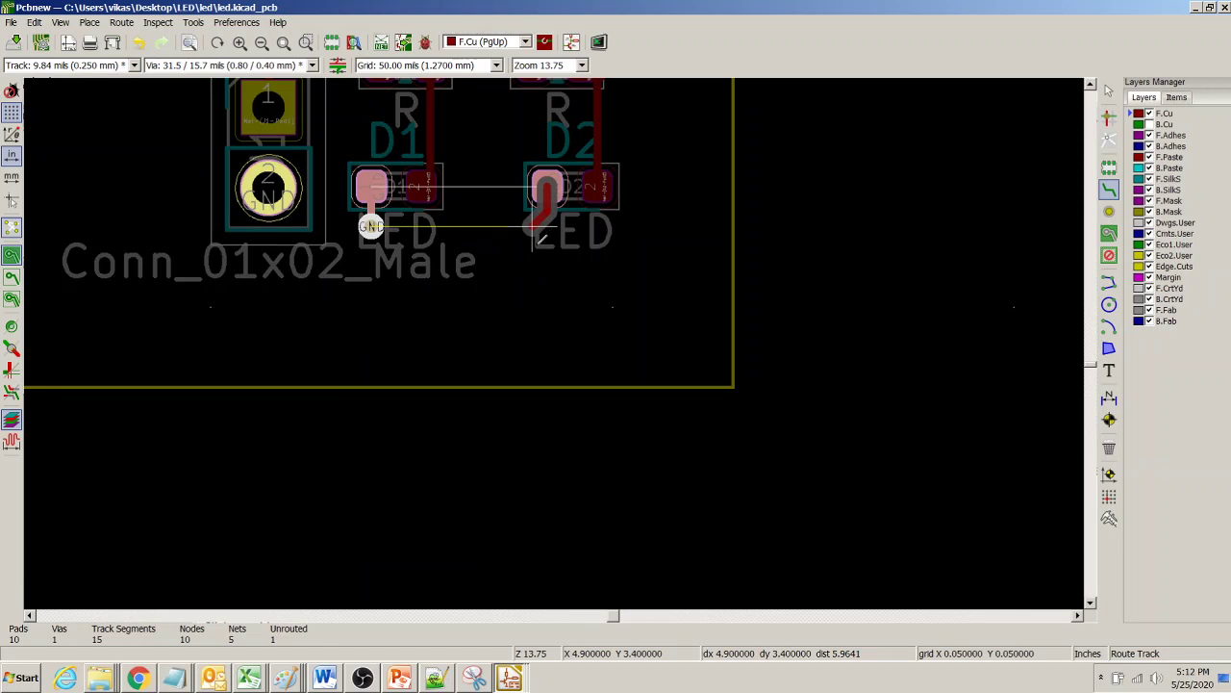
right_click(538, 248)
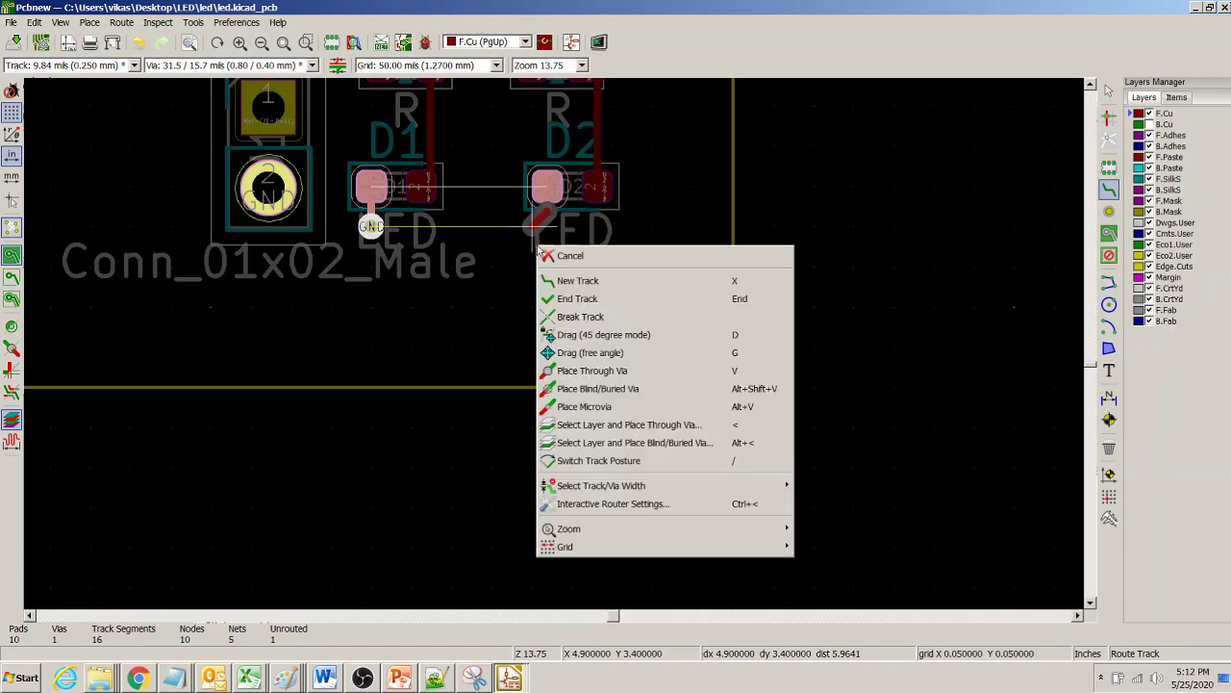
click(542, 254)
click(532, 229)
key(v)
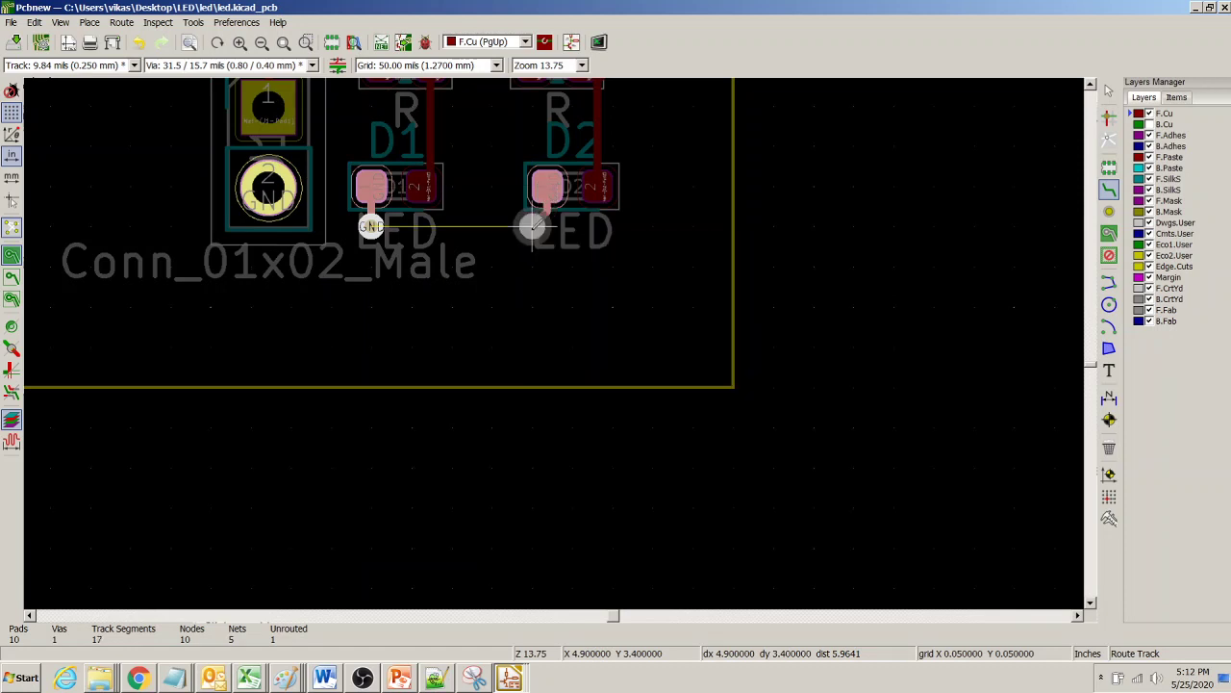
right_click(532, 227)
End the second via's track so nothing is unrouted, then view B.Cu with F.Cu hidden.
click(572, 263)
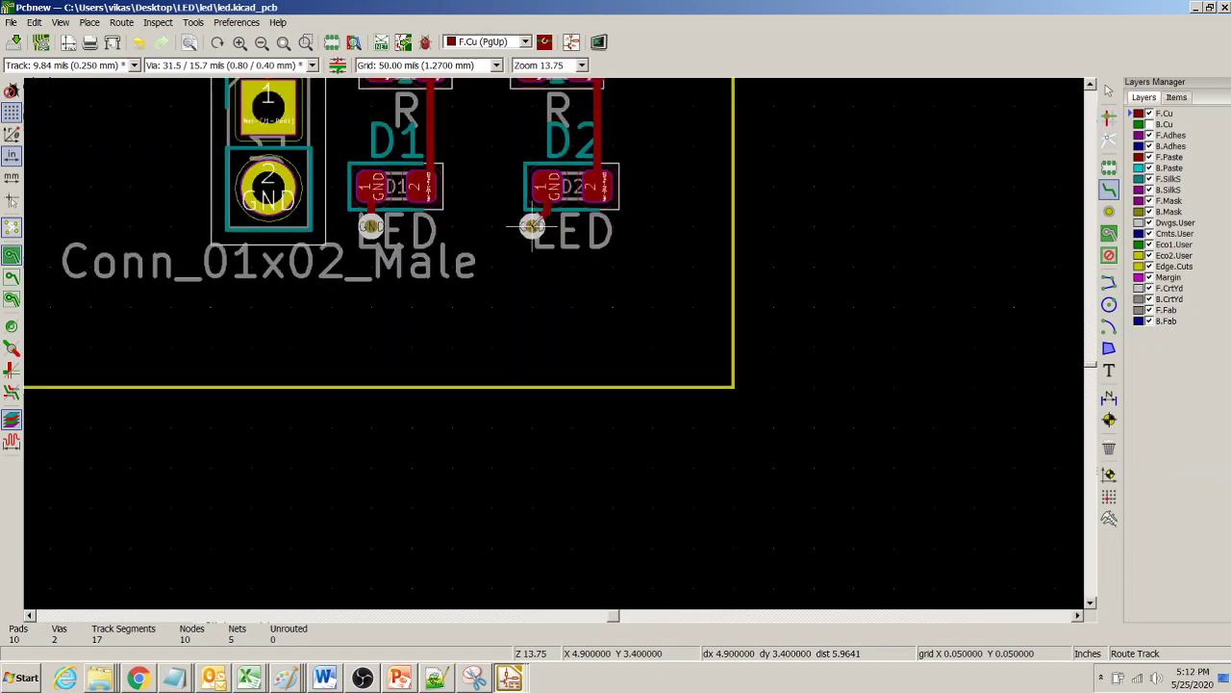
key(Escape)
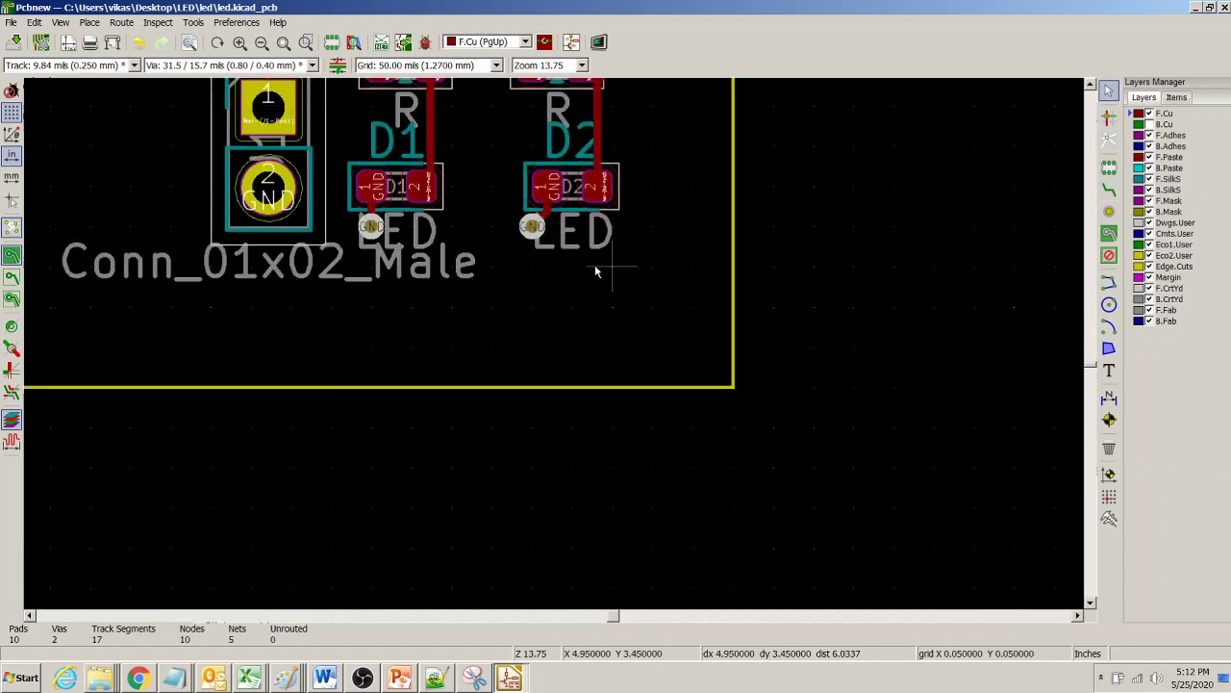
click(1149, 124)
click(1149, 112)
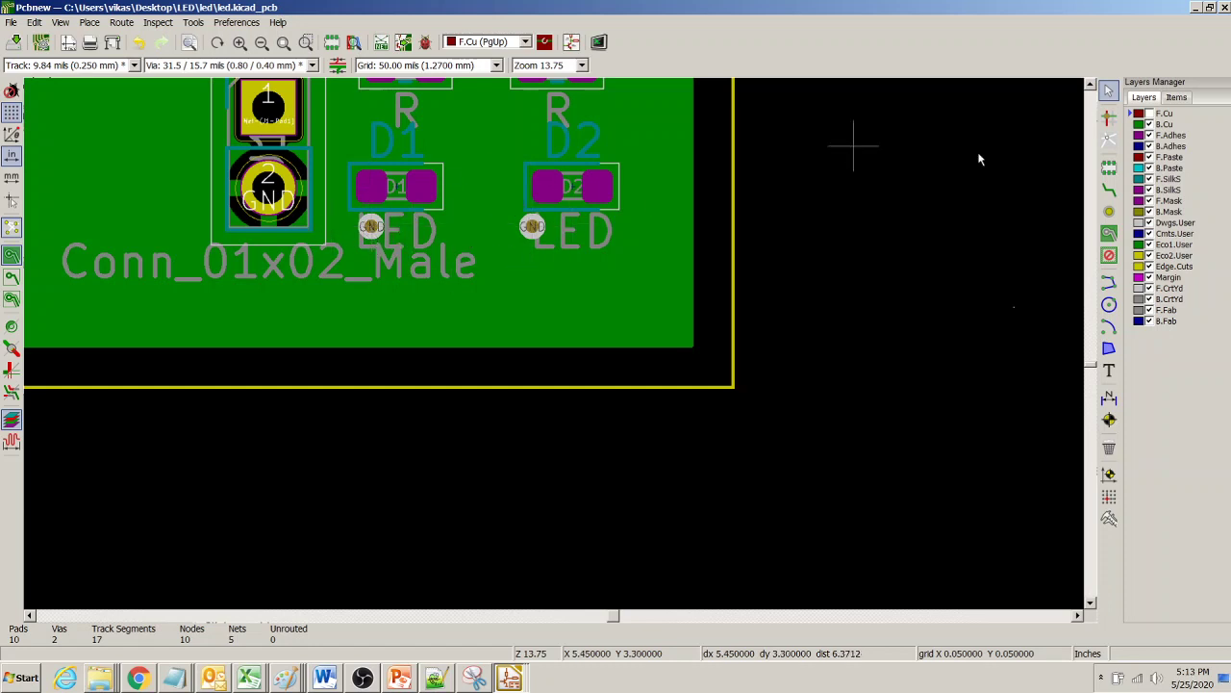
Toggle F.Cu and B.Cu visibility to compare the GND zone, leaving front copper hidden.
click(1150, 113)
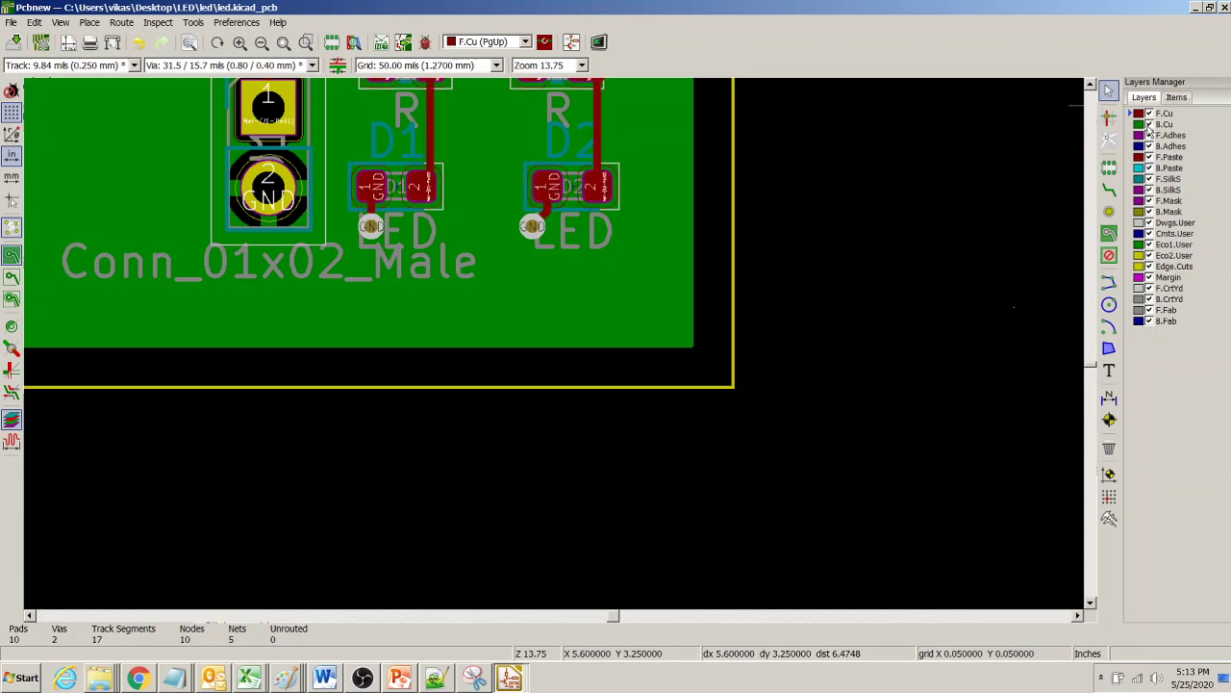
click(1149, 125)
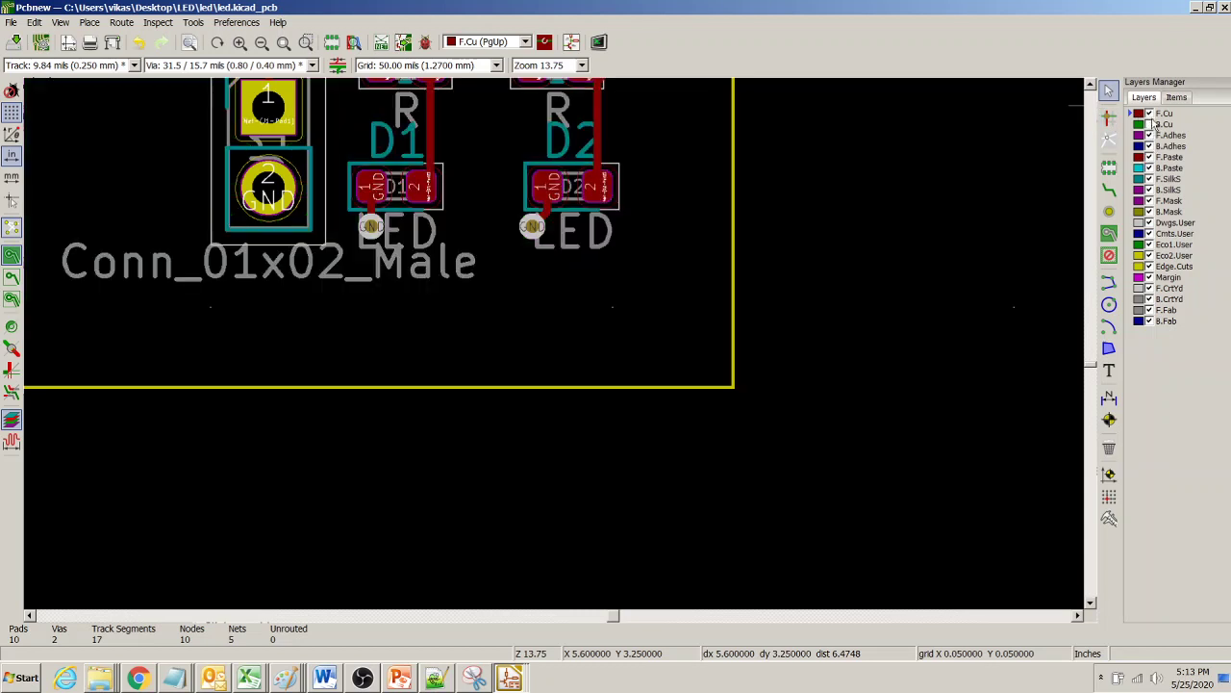
click(1150, 114)
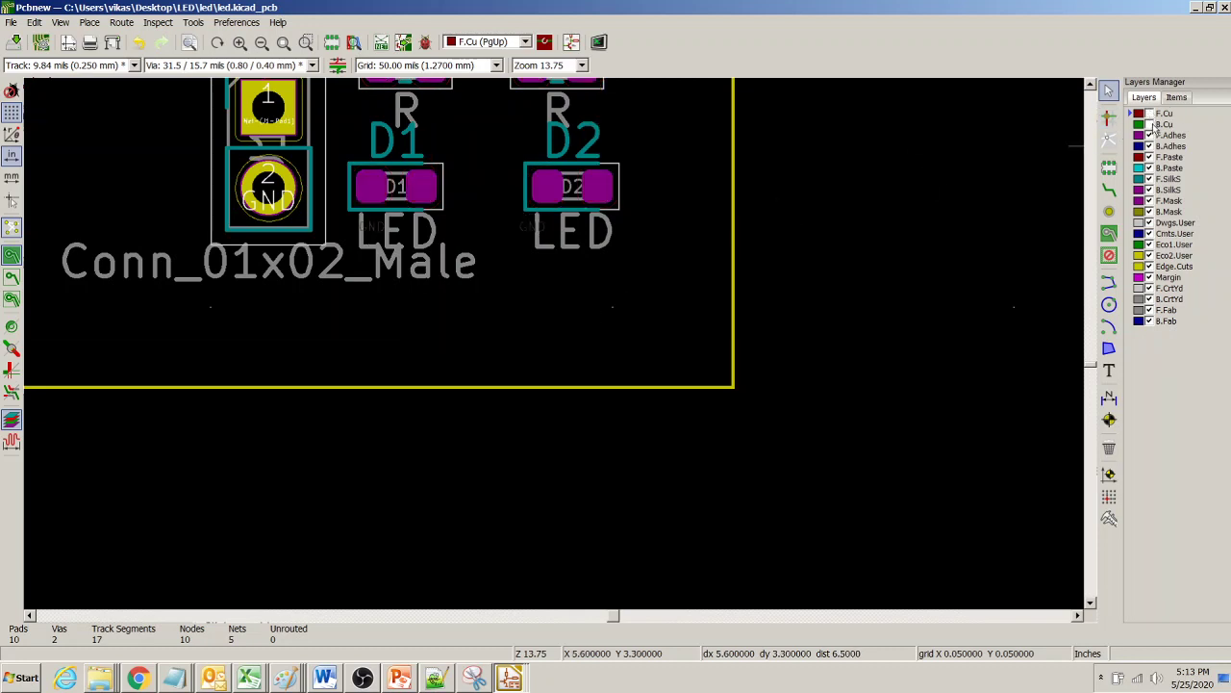
click(1150, 125)
Delete the existing GND copper zone and centre the whole board in view.
click(620, 319)
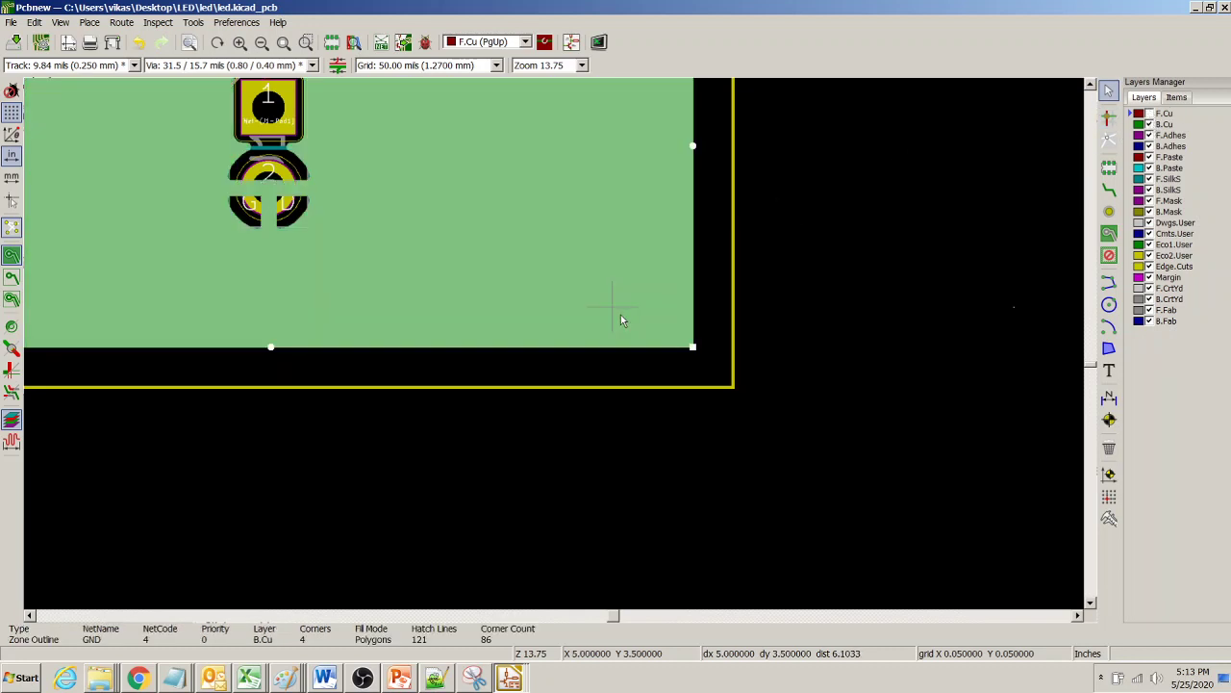
key(Delete)
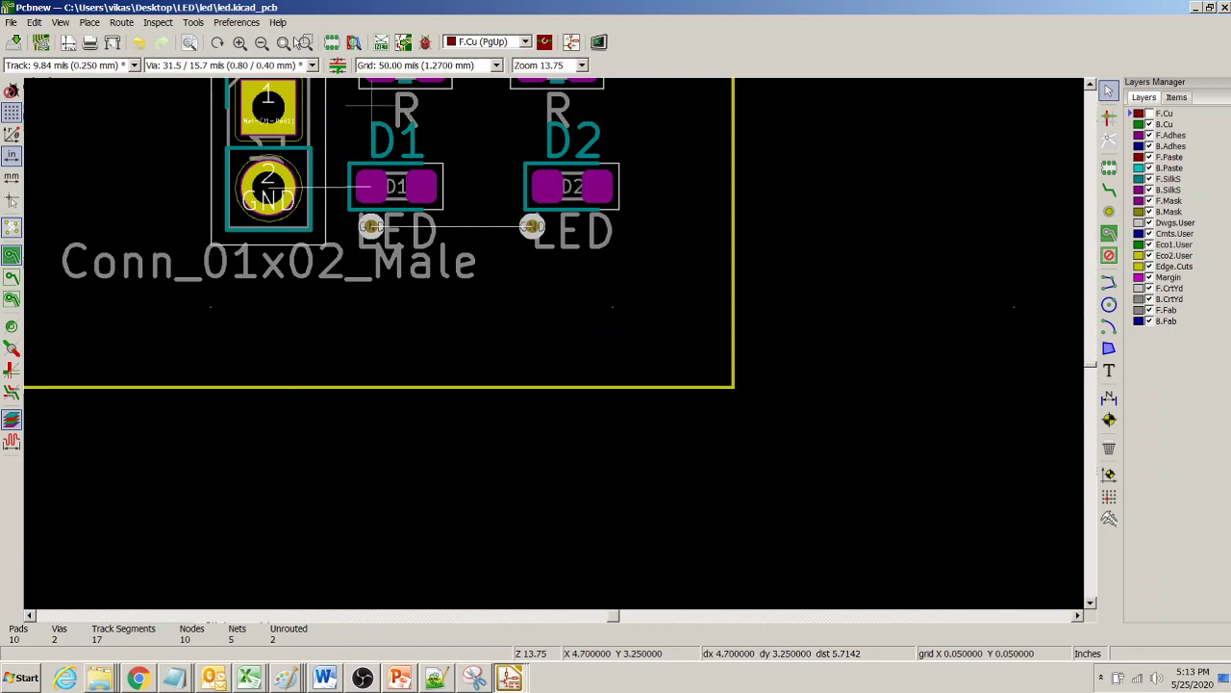
click(283, 43)
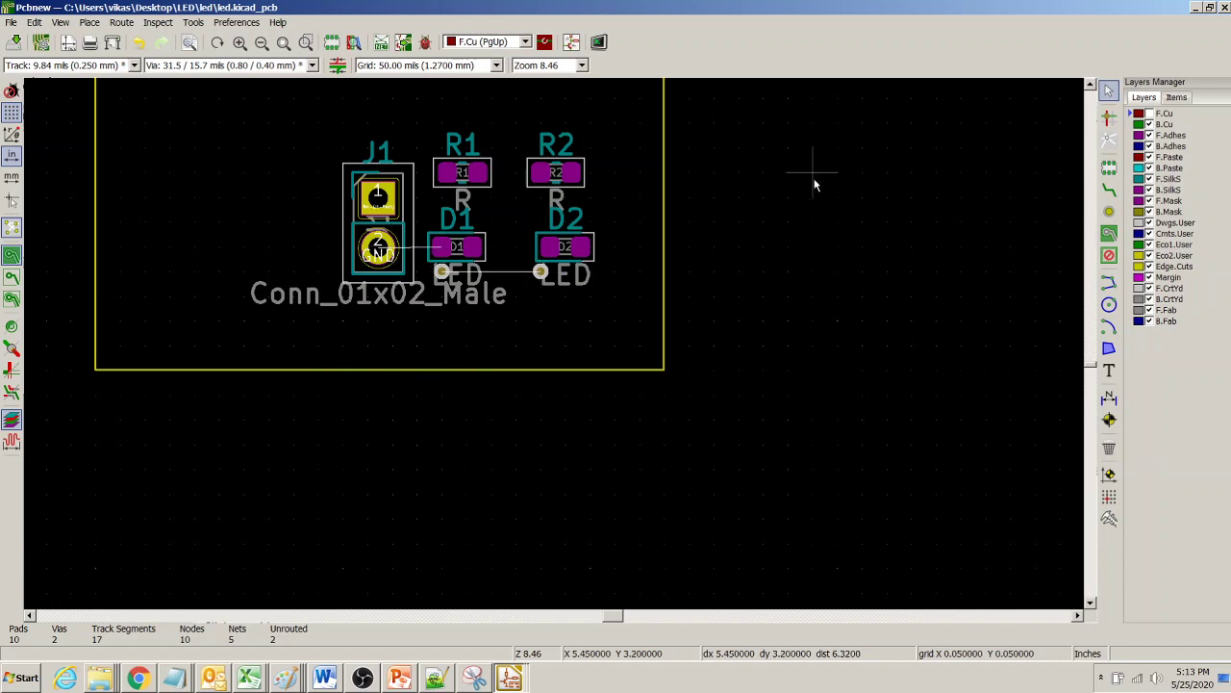
key(F4)
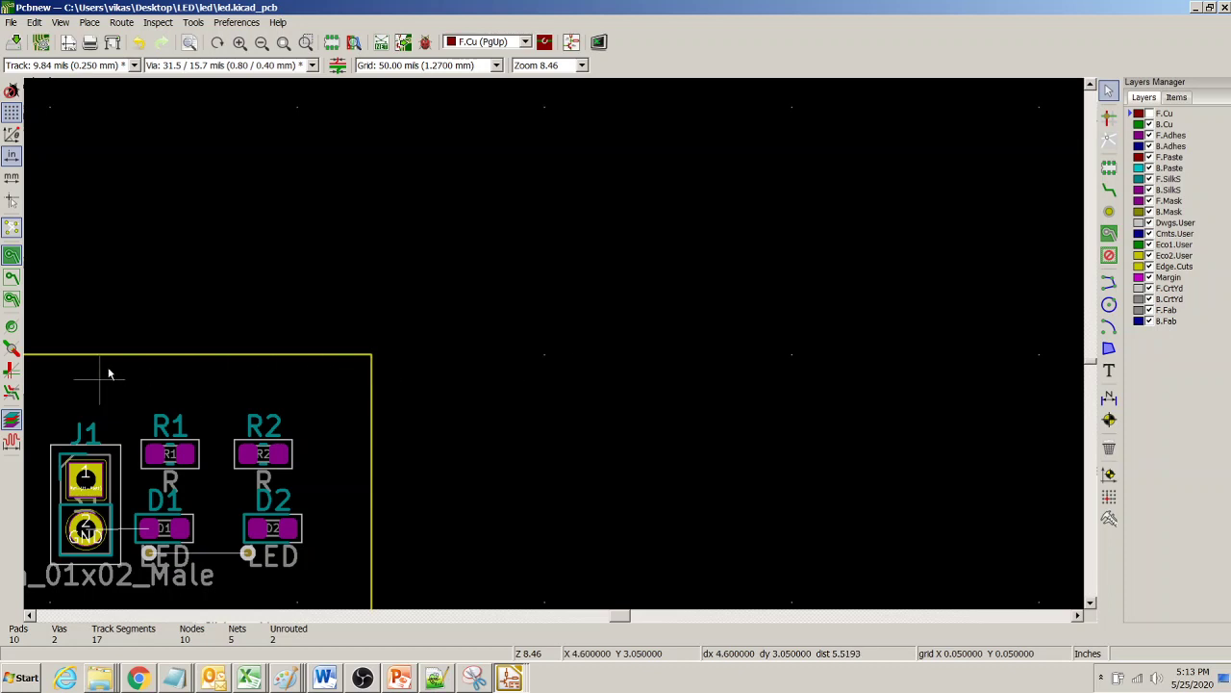
key(F4)
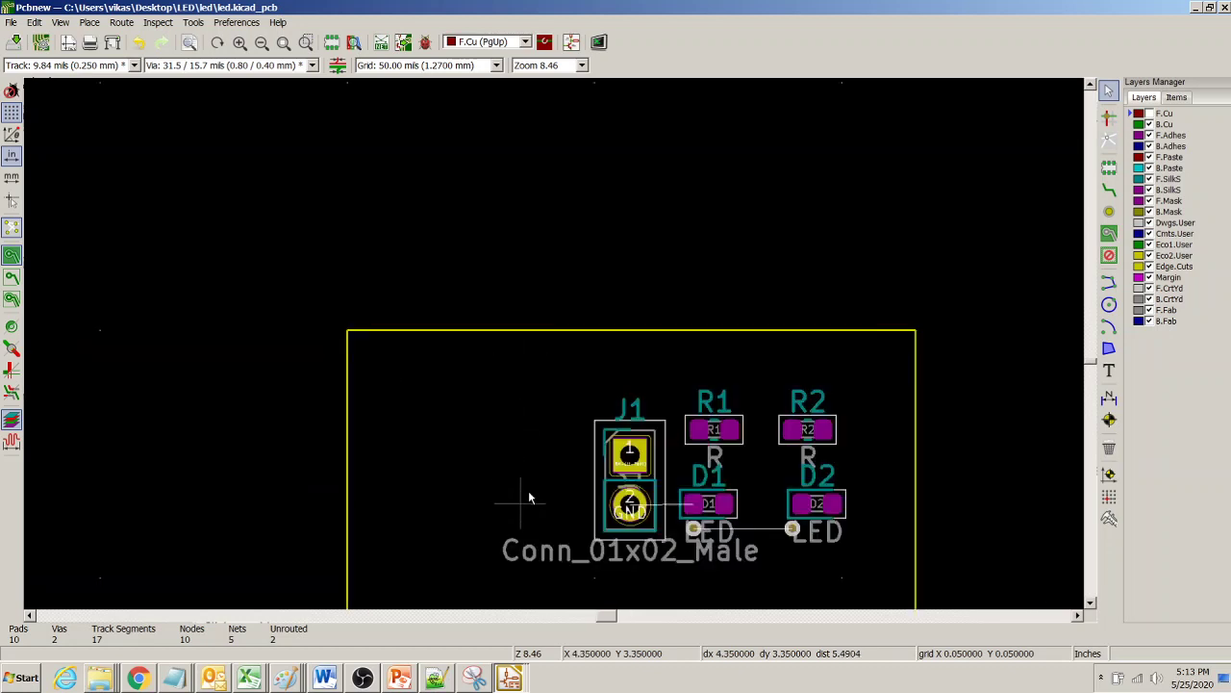
key(F4)
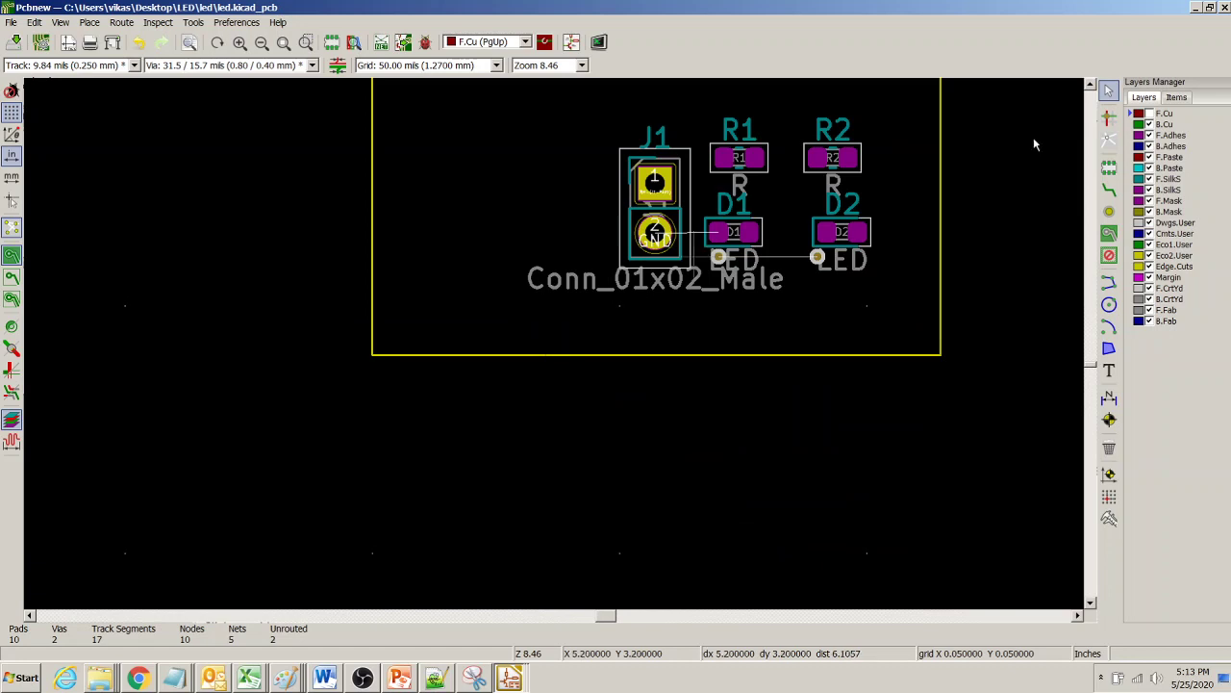
Start a new filled copper zone with B.Cu as the active layer.
click(1091, 86)
click(1092, 85)
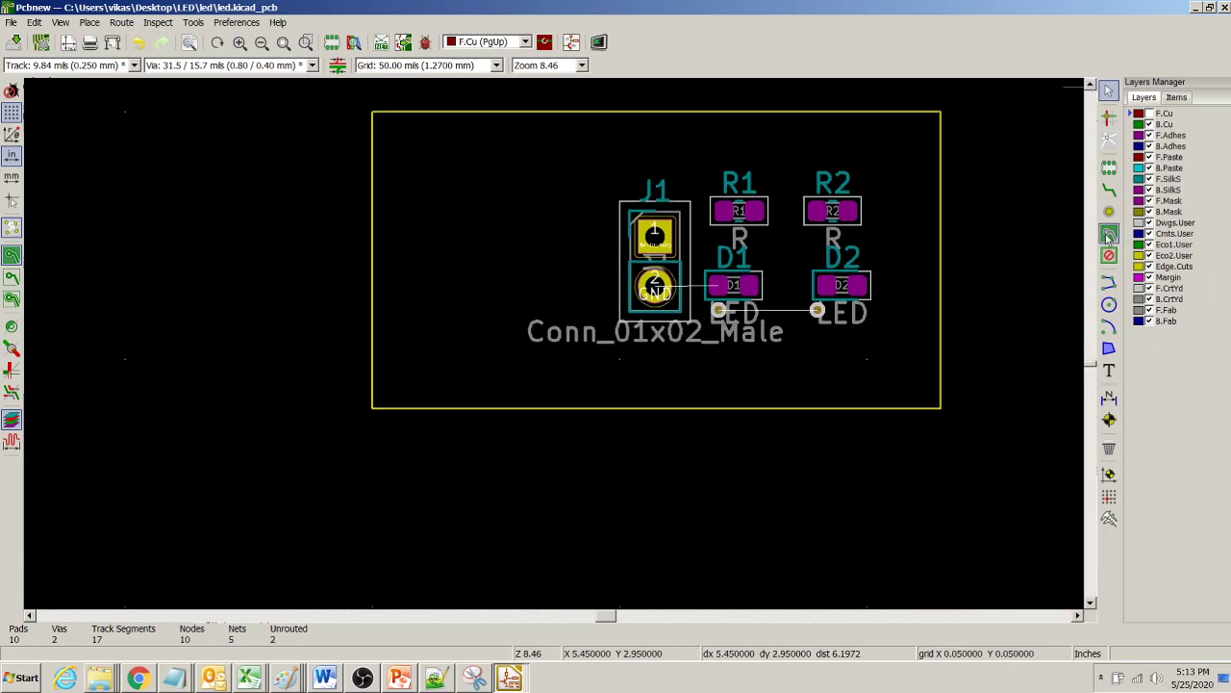
click(1109, 236)
key(Page_Down)
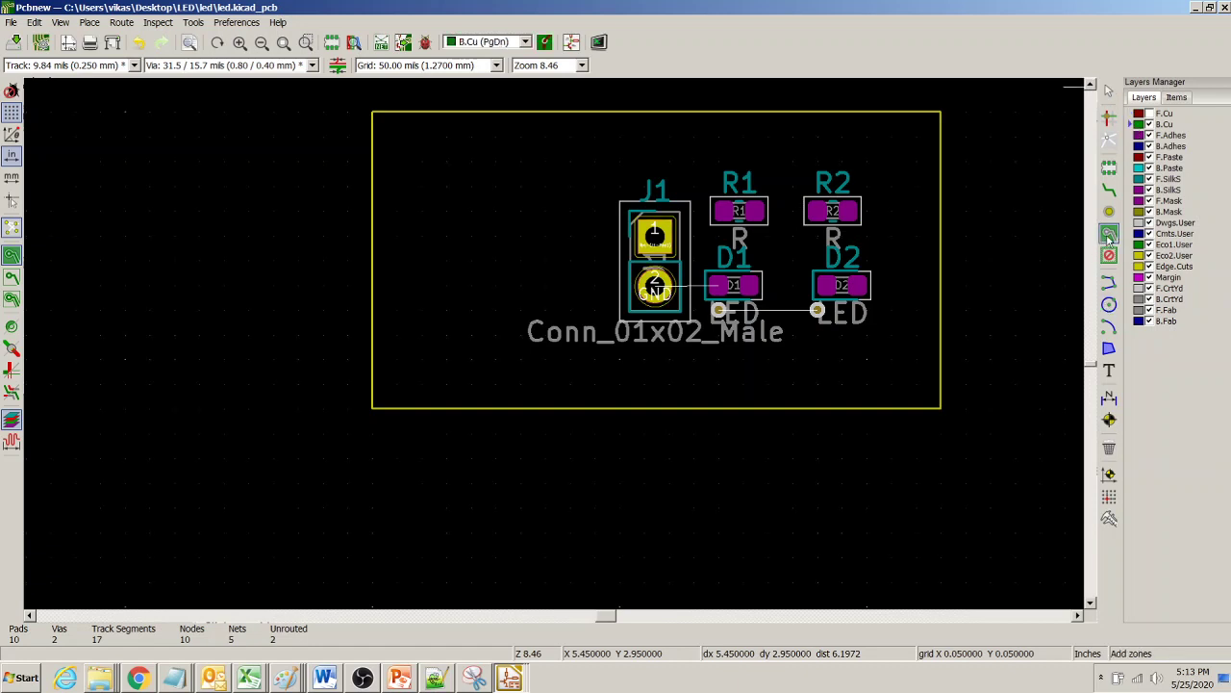
Draw a B.Cu zone on net GND as a rectangle just inside the board edge.
click(402, 125)
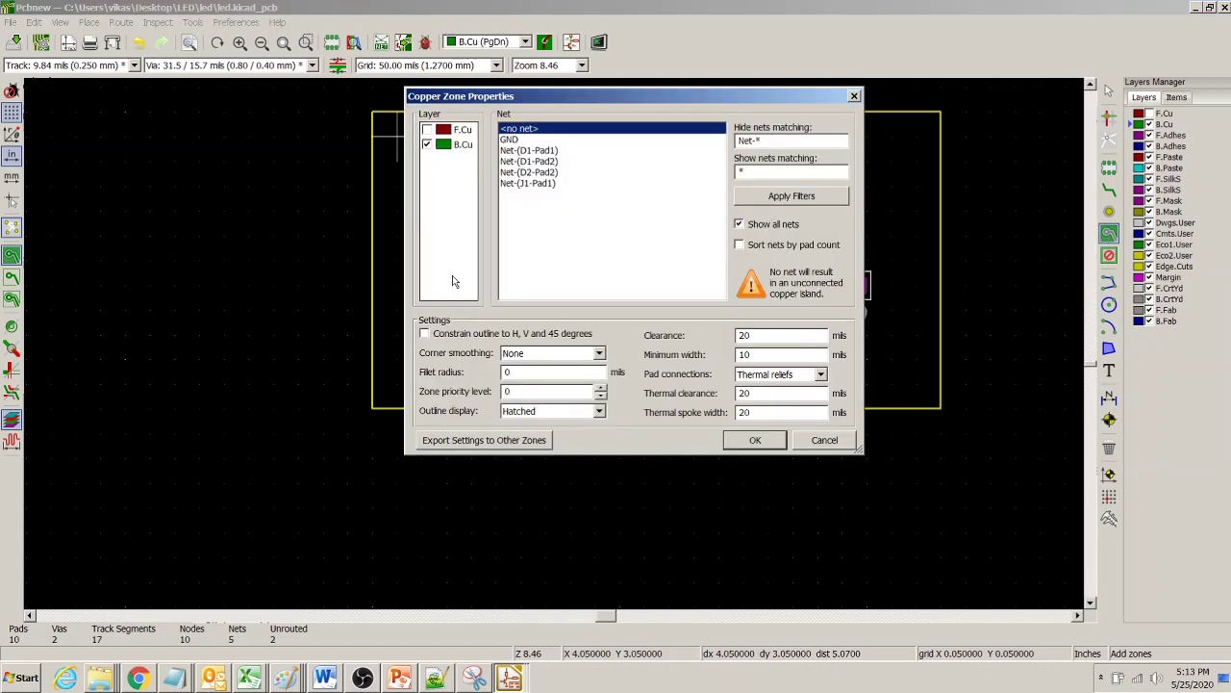
click(511, 141)
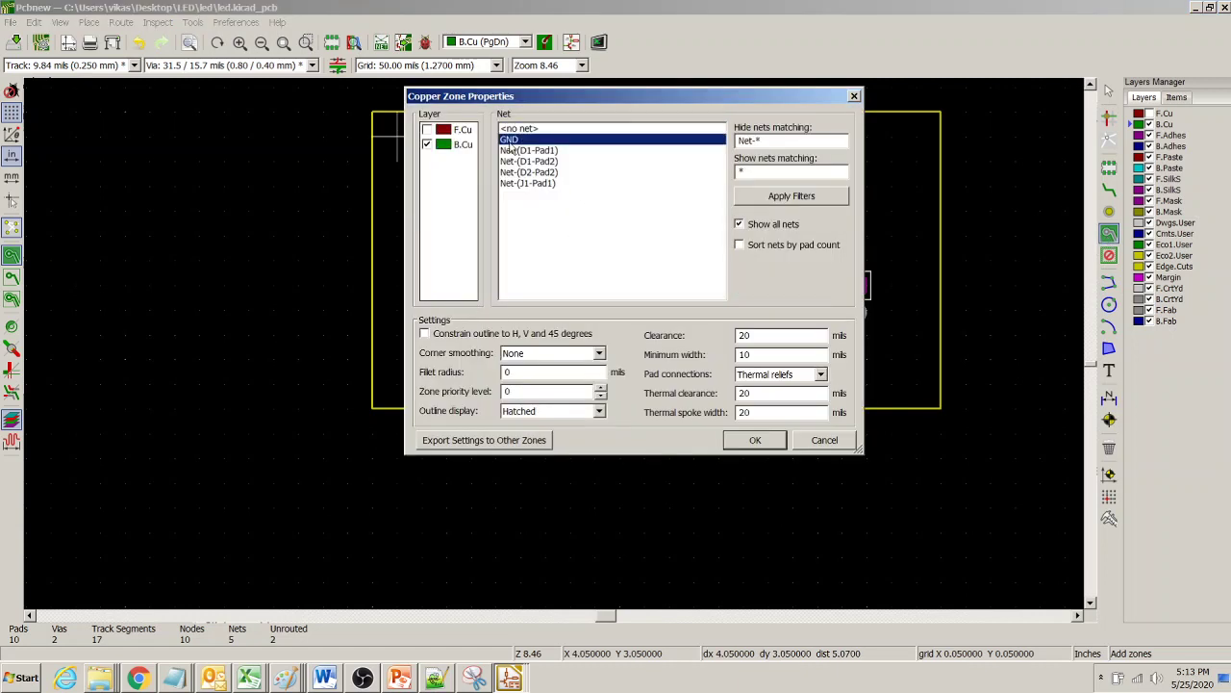
click(802, 200)
click(517, 141)
click(755, 440)
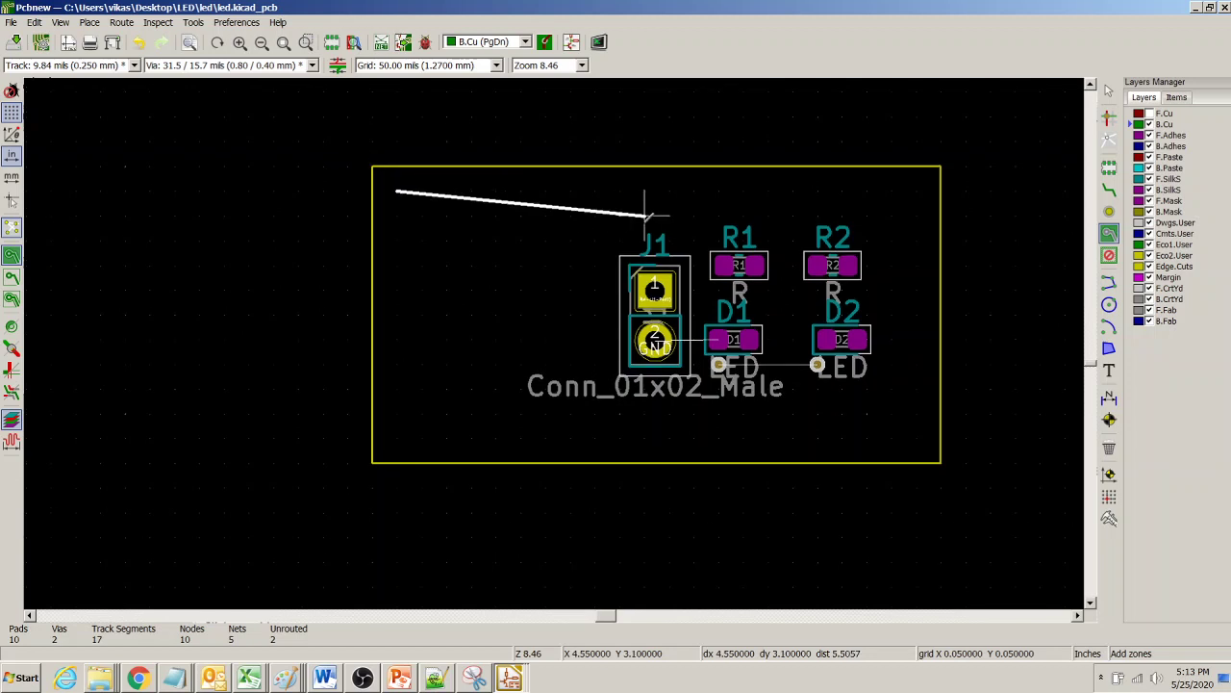
click(917, 193)
click(916, 438)
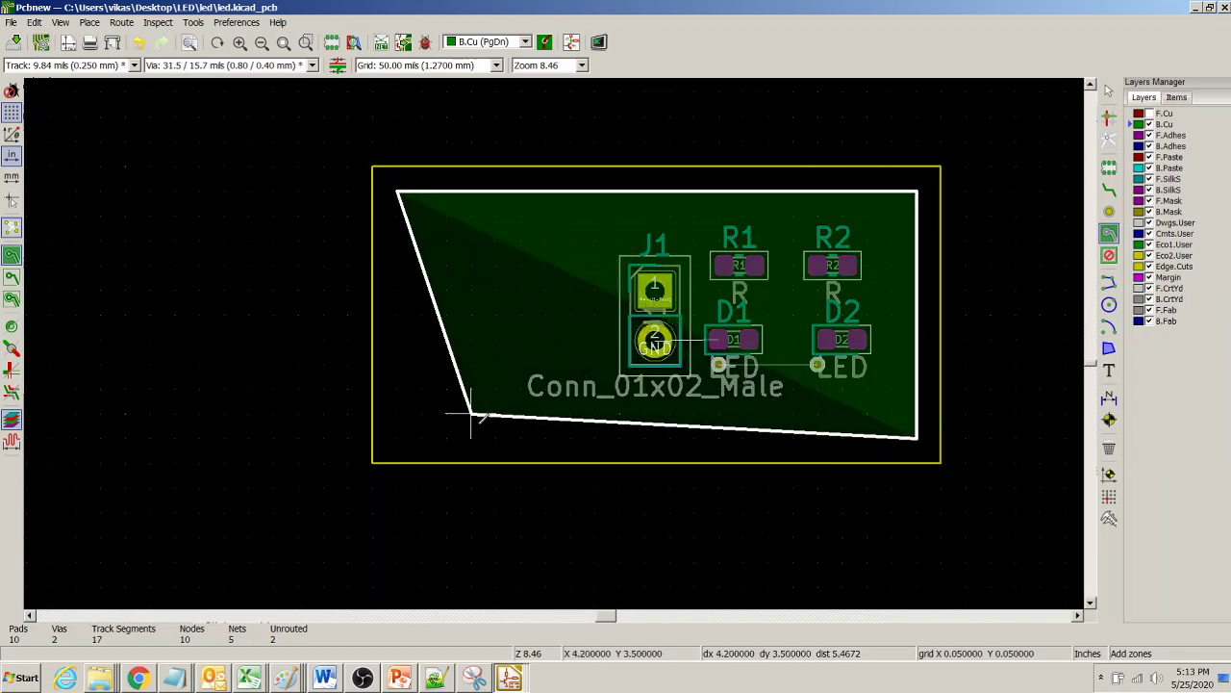
click(398, 438)
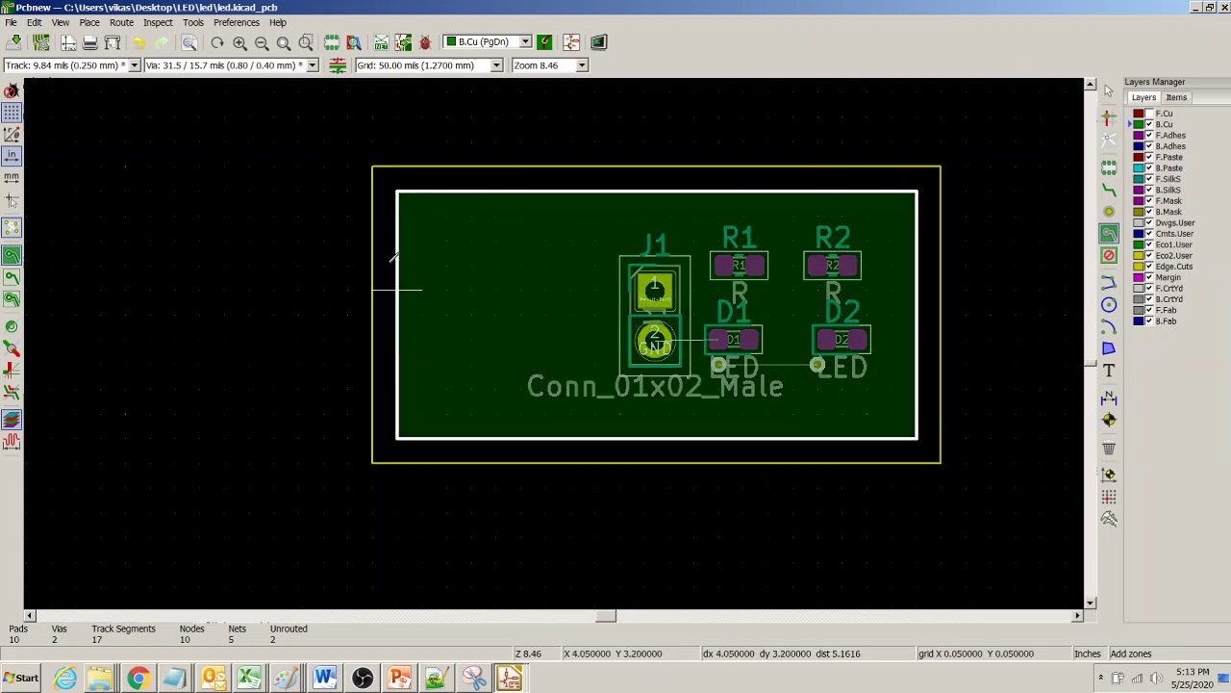
click(397, 193)
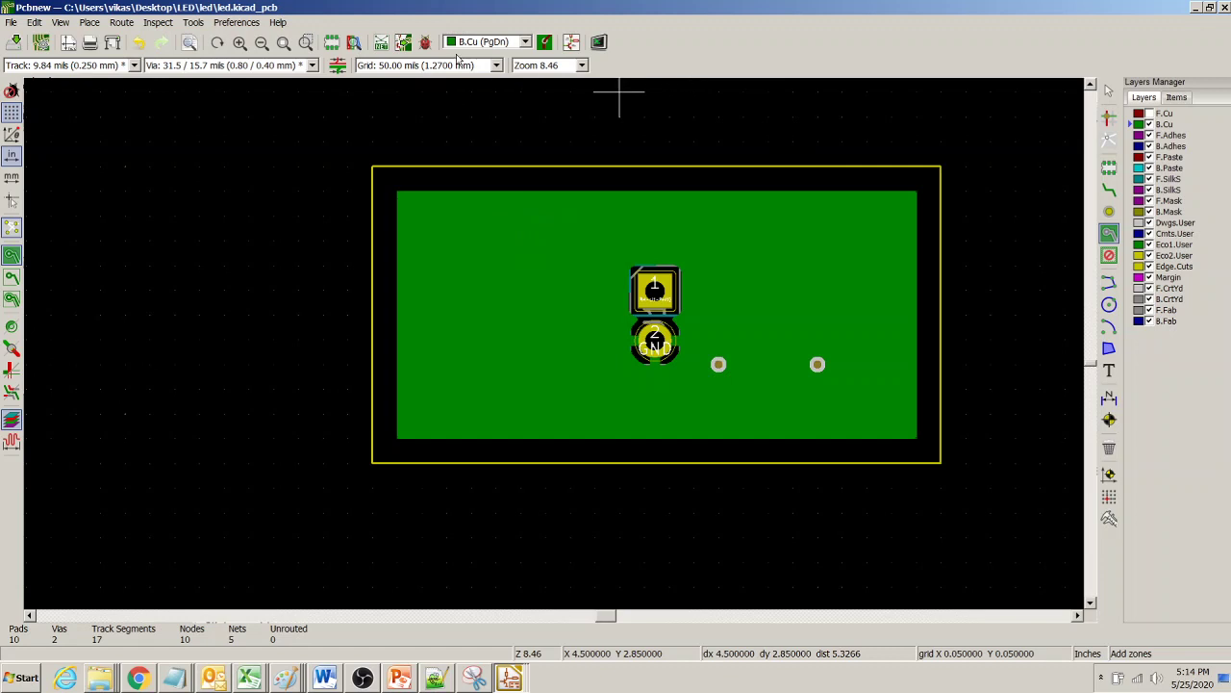
Run DRC and confirm it shows 0 problems and 0 unconnected items.
click(426, 42)
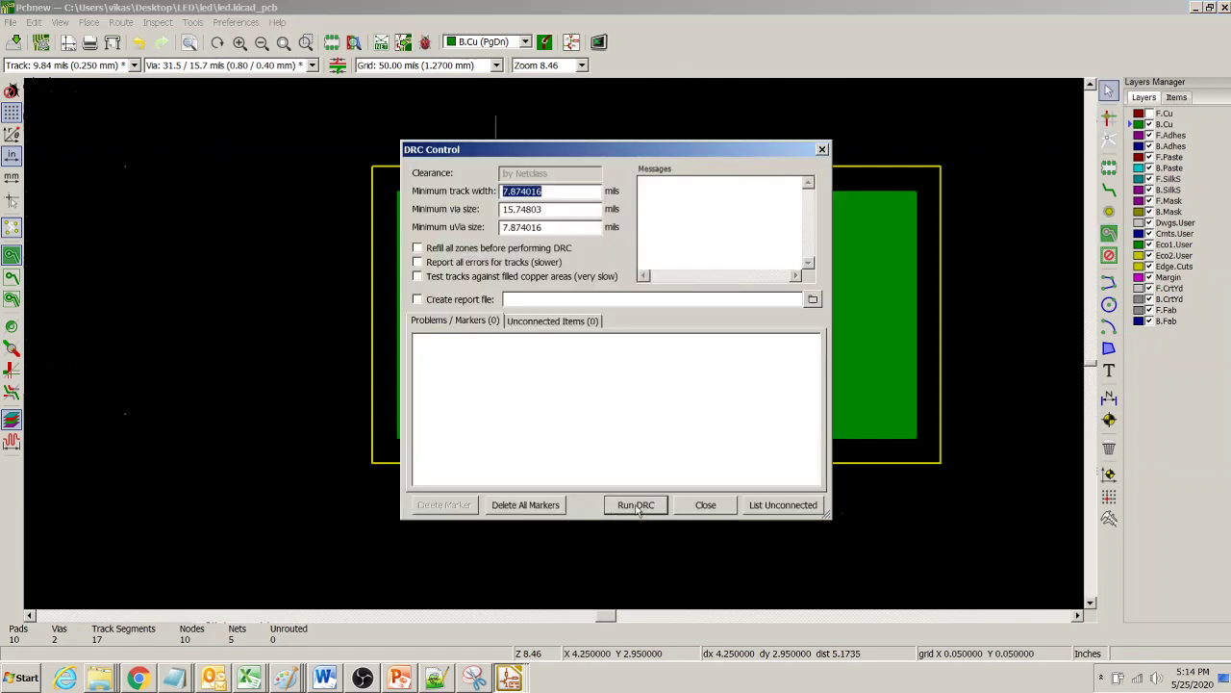
click(635, 505)
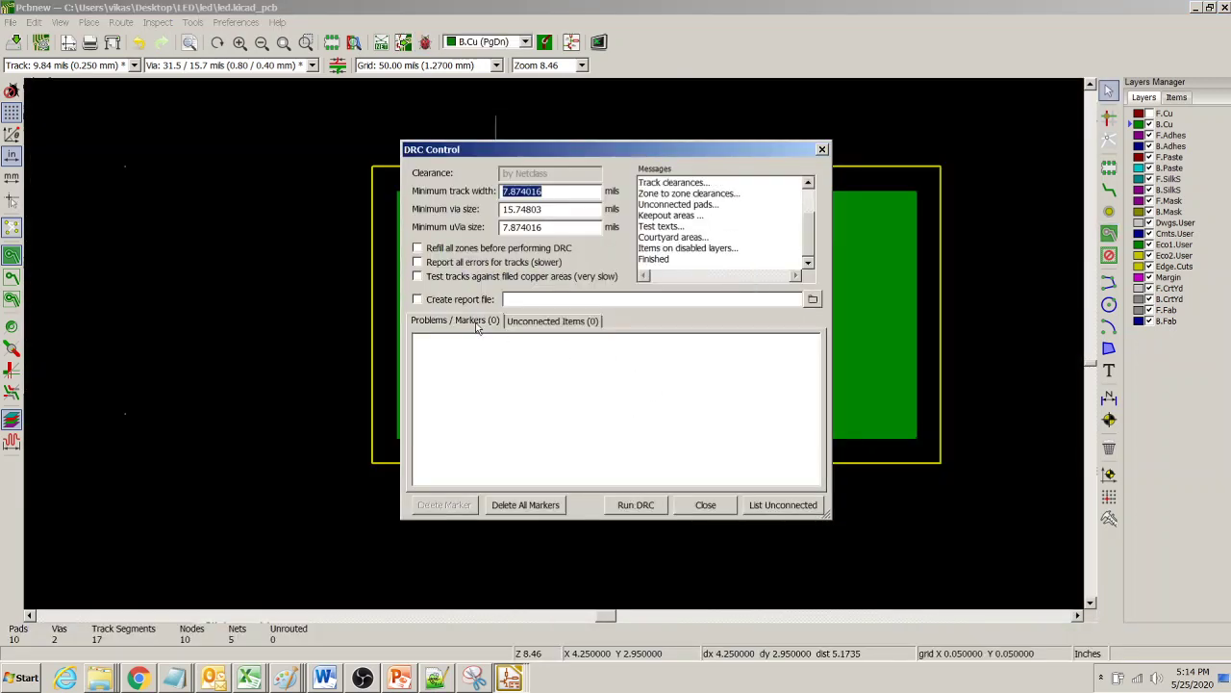
click(535, 322)
click(468, 323)
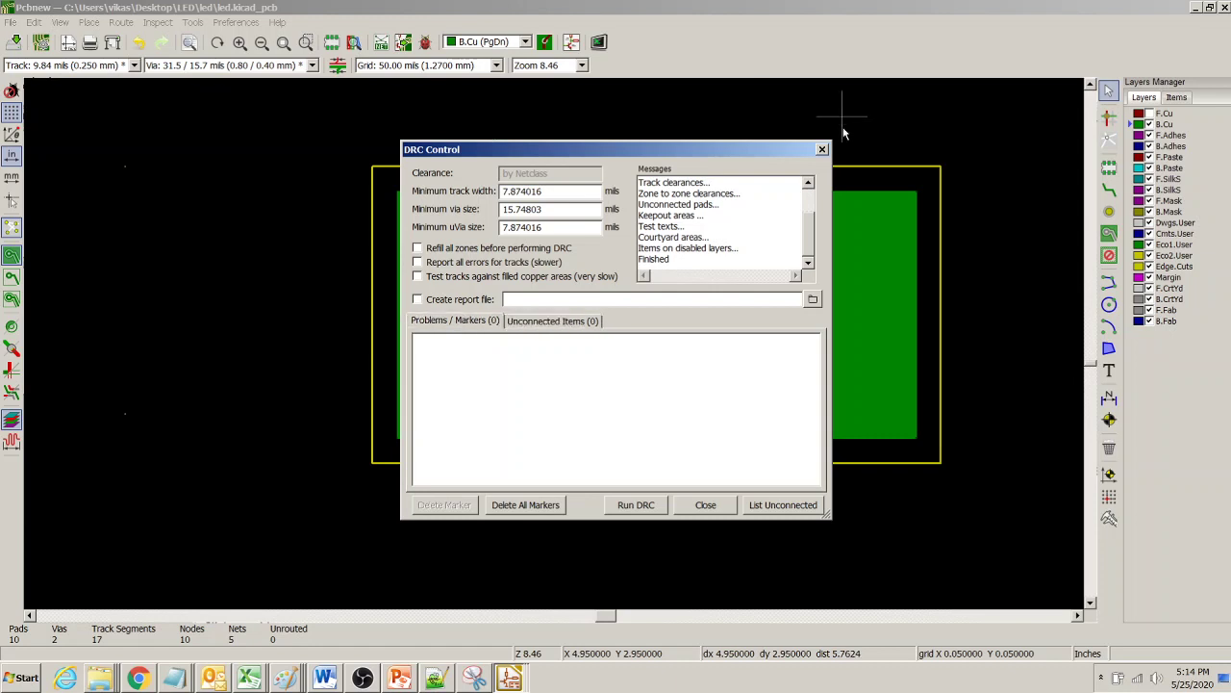
click(822, 150)
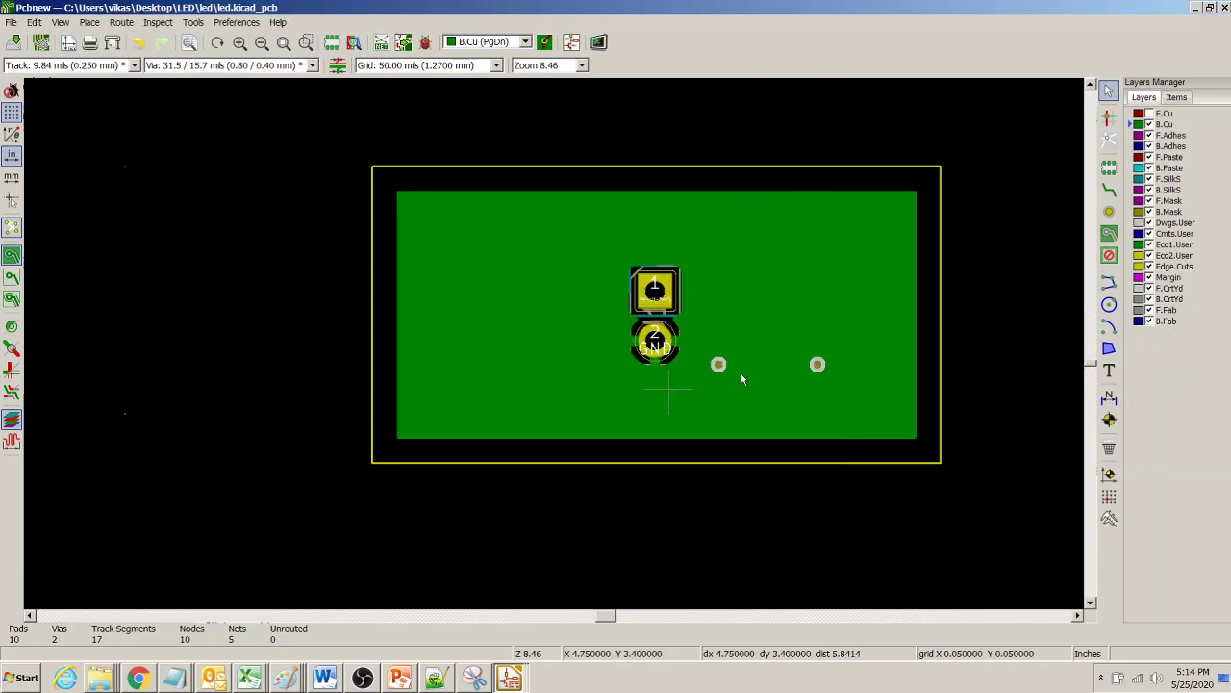
Zoom in on the filled board, zoom back out, and pick the Add Keepout Areas tool.
click(240, 43)
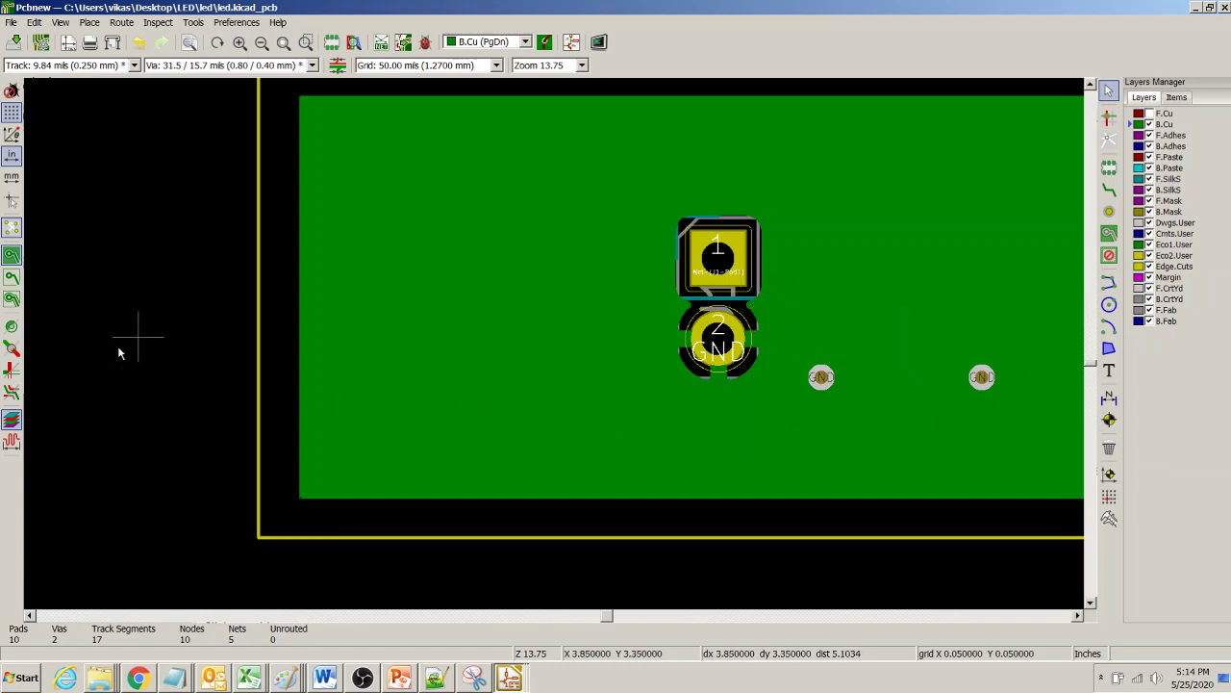
click(261, 43)
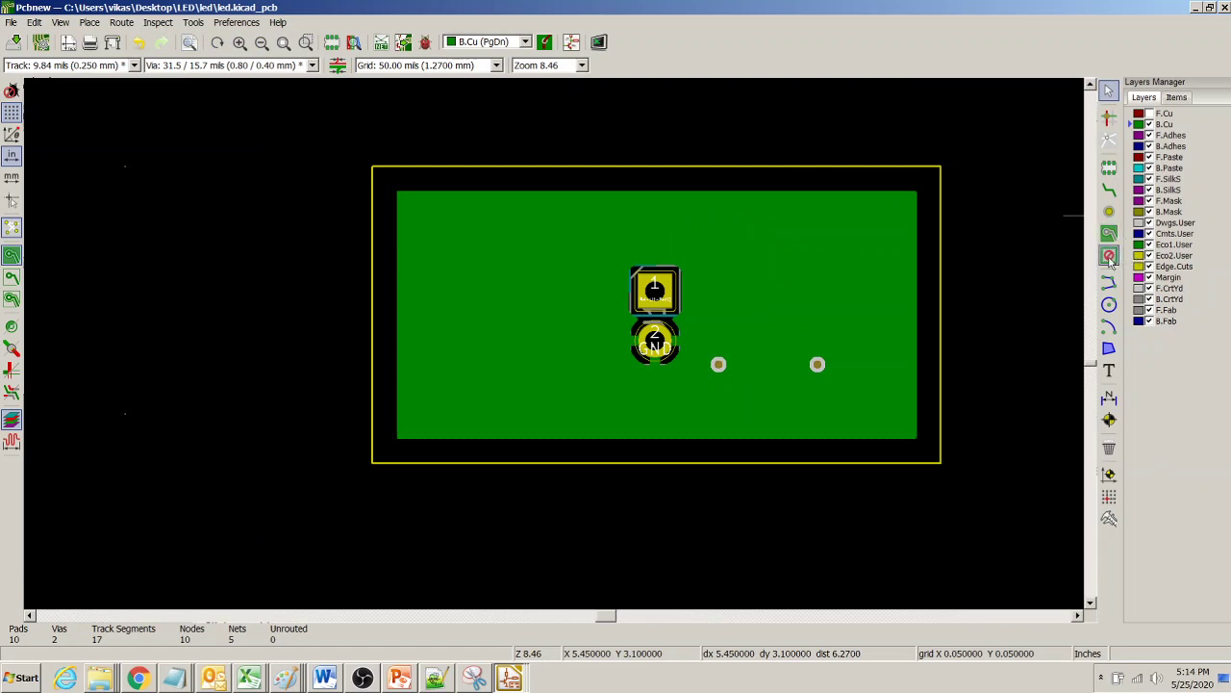
click(1109, 258)
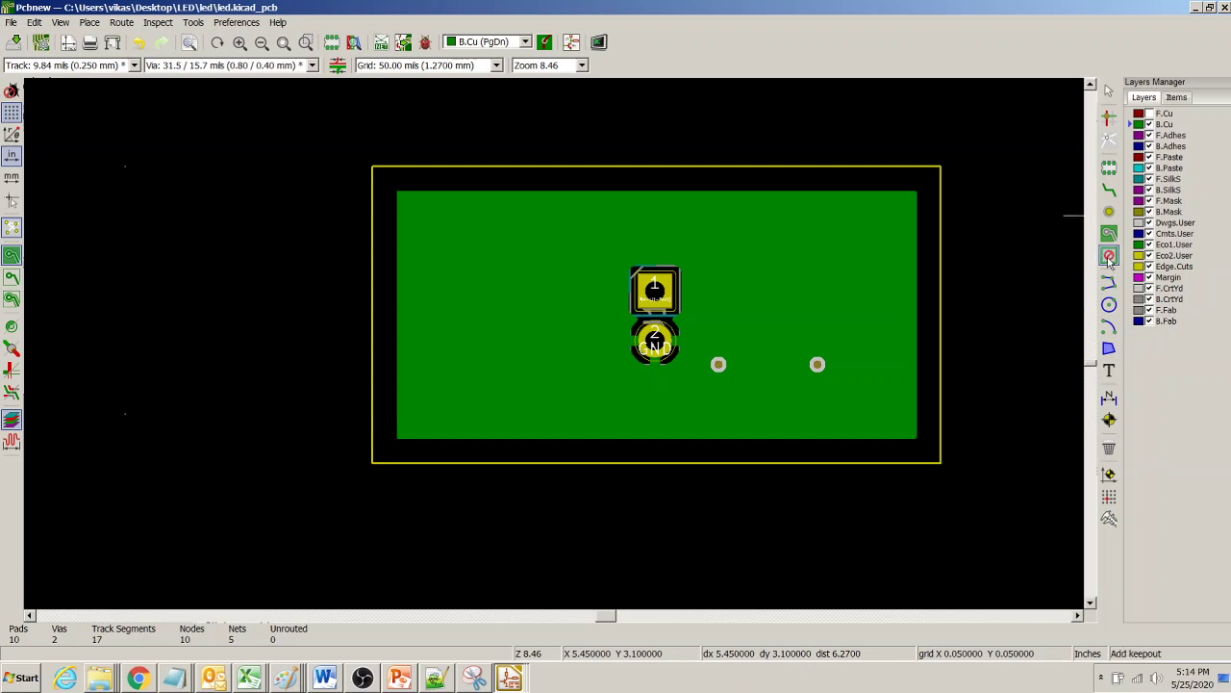
Draw a rectangular B.Cu keepout for tracks and vias on the board's left side, then show F.Cu.
click(421, 239)
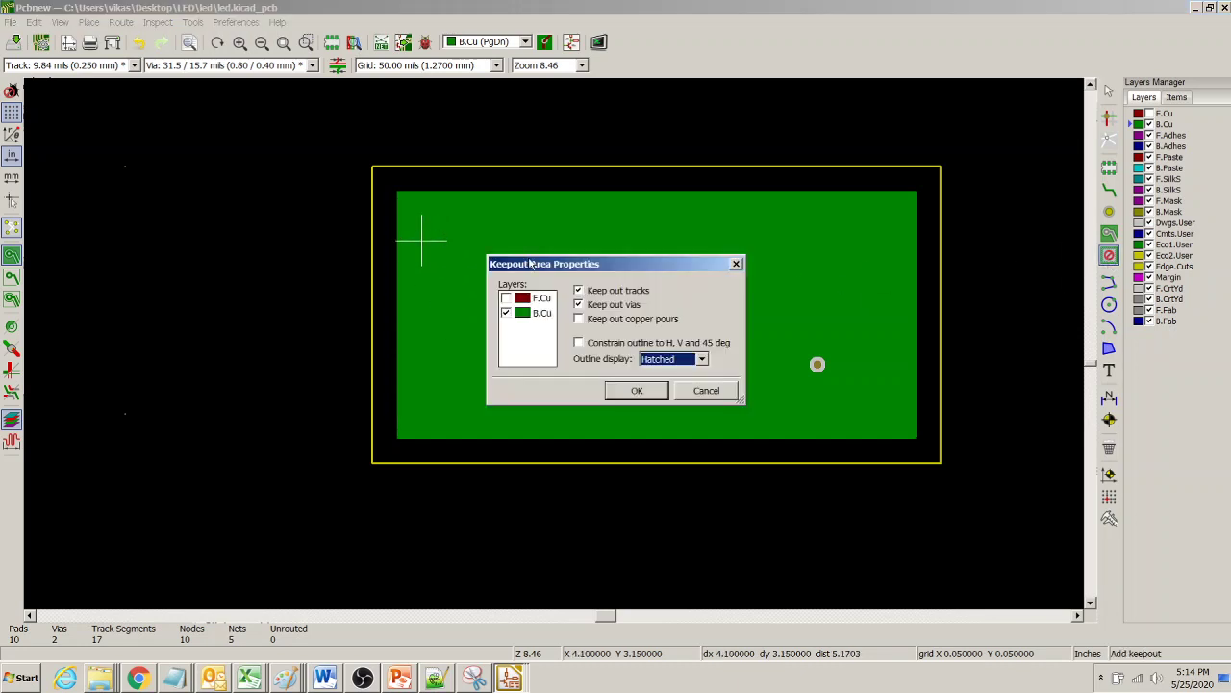
click(636, 391)
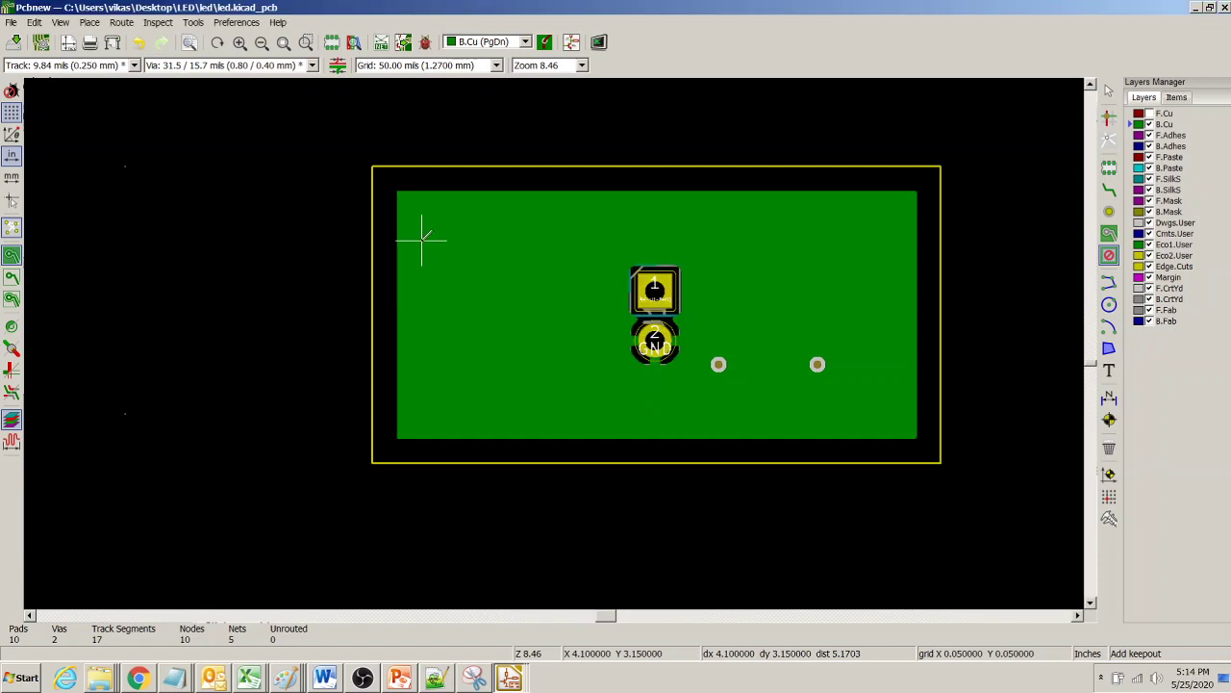
click(422, 389)
click(546, 389)
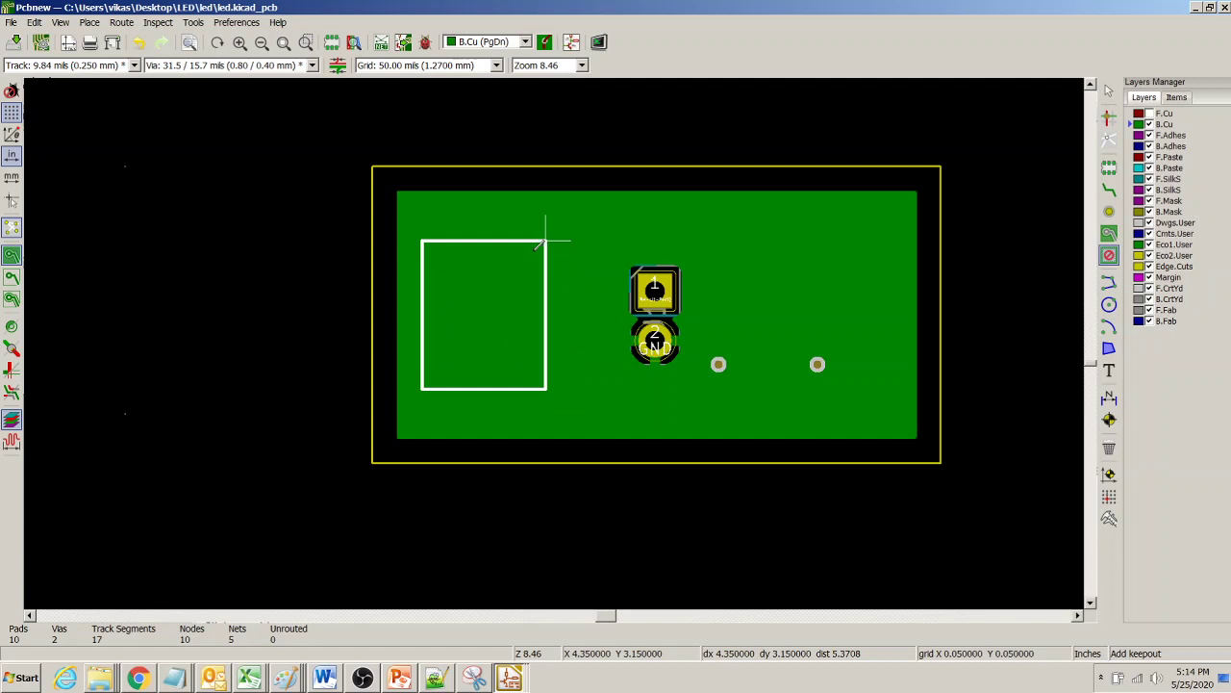
click(546, 240)
click(421, 241)
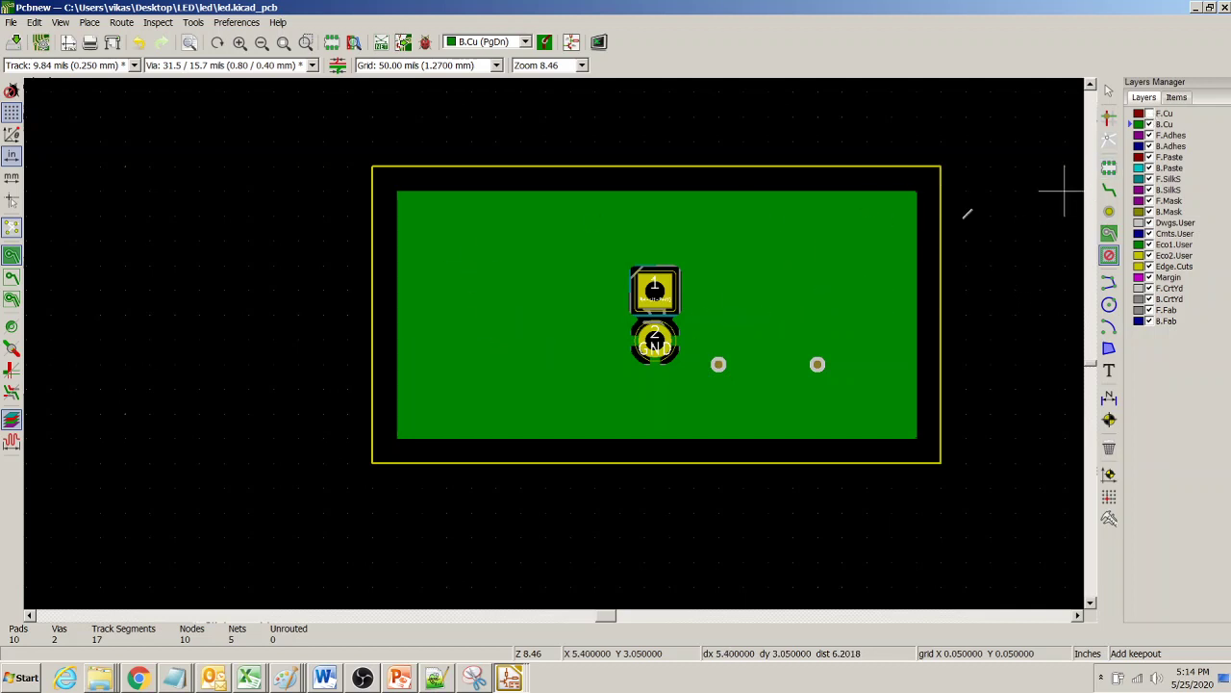
click(1149, 114)
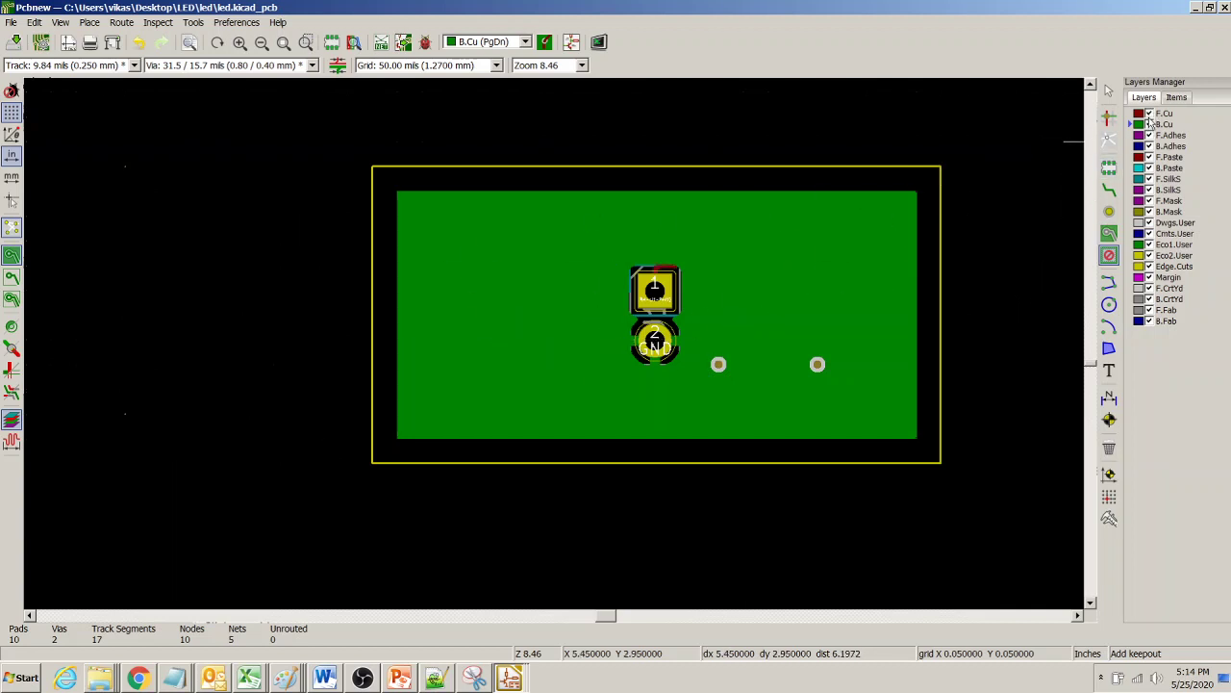